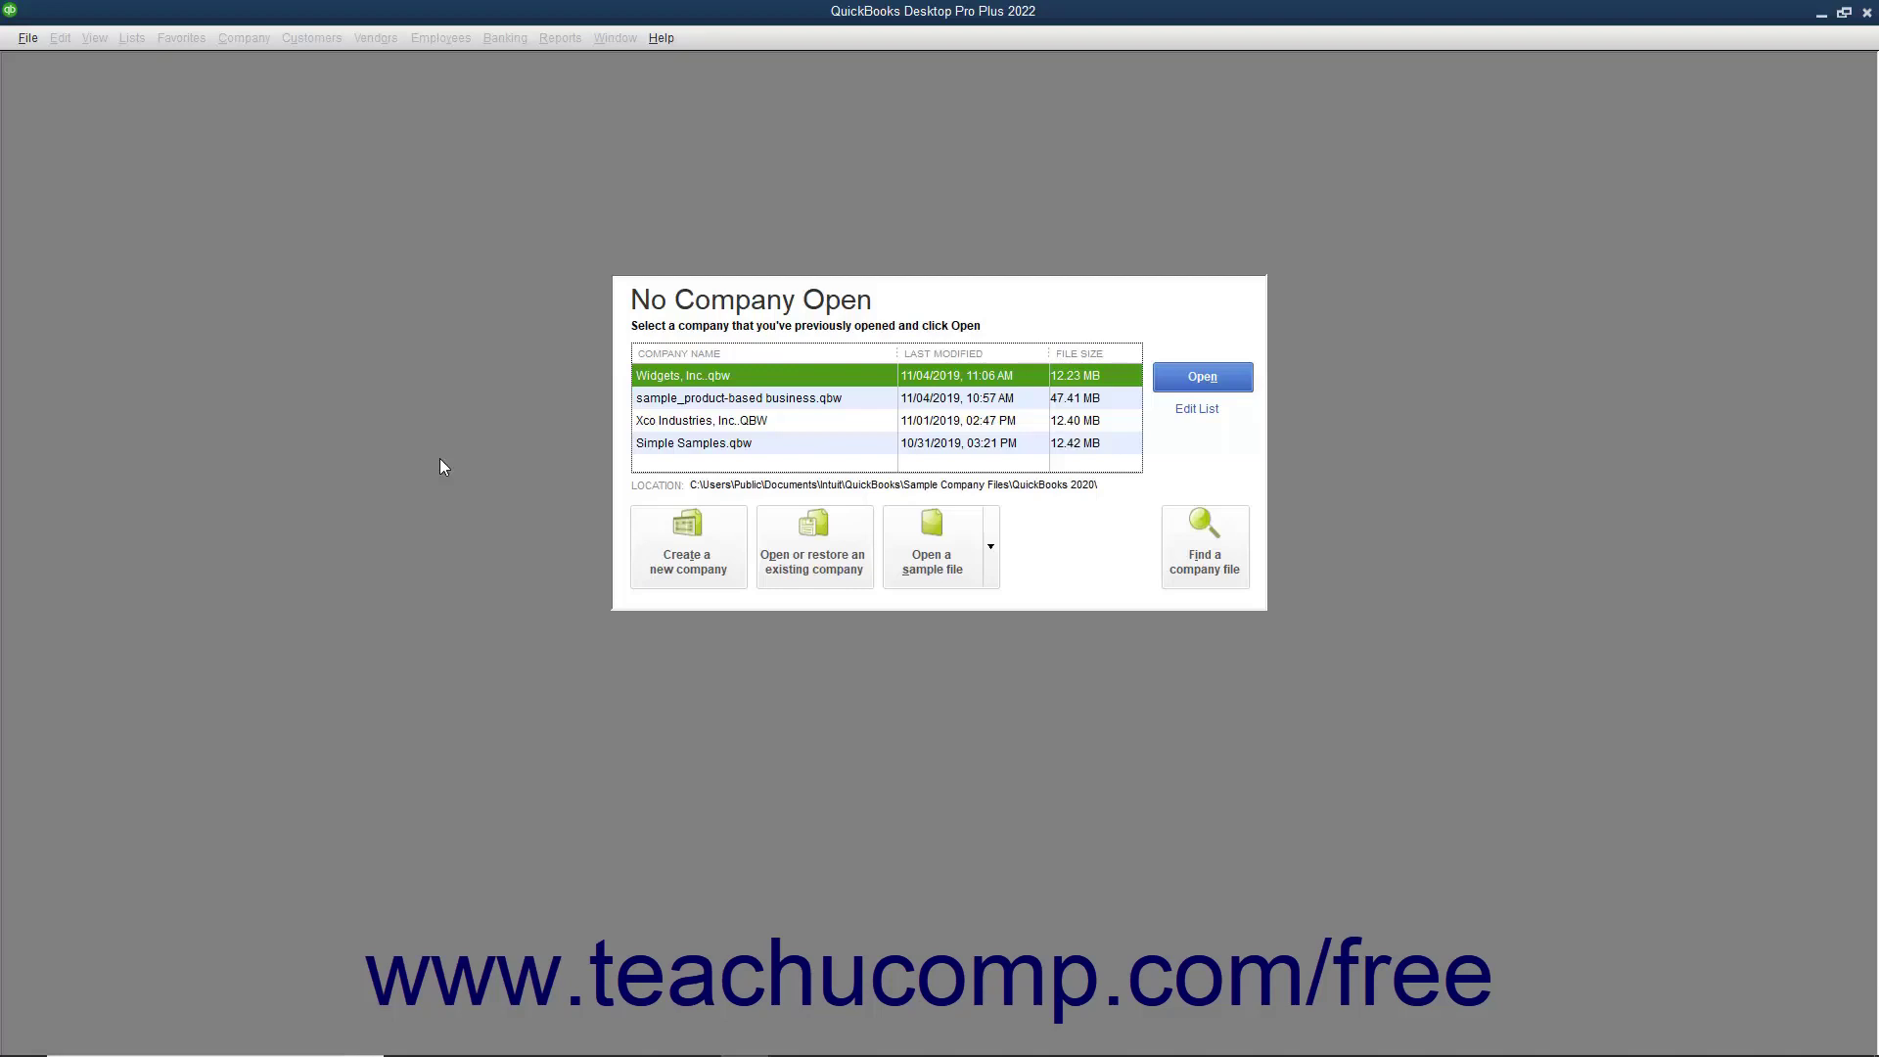
Start a new company file as its own admin through Other Options > Advanced Setup.
left_click(27, 38)
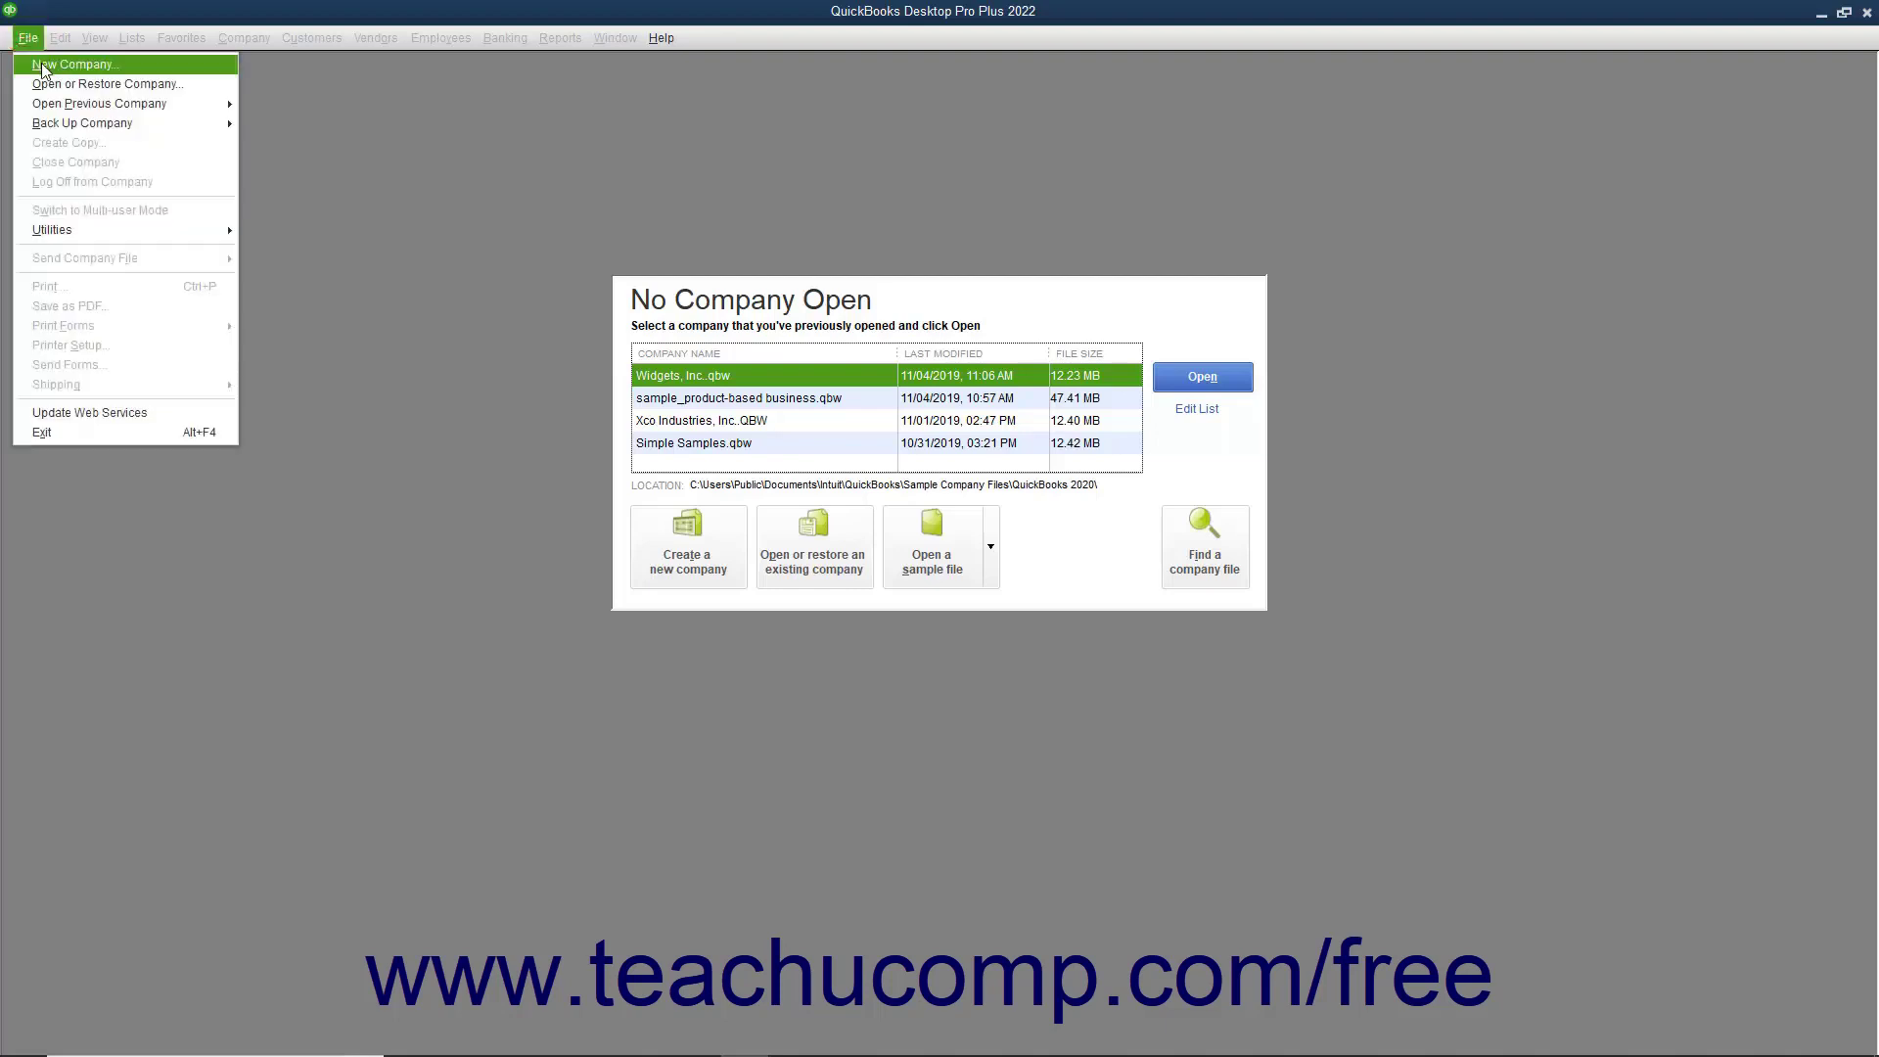
left_click(409, 233)
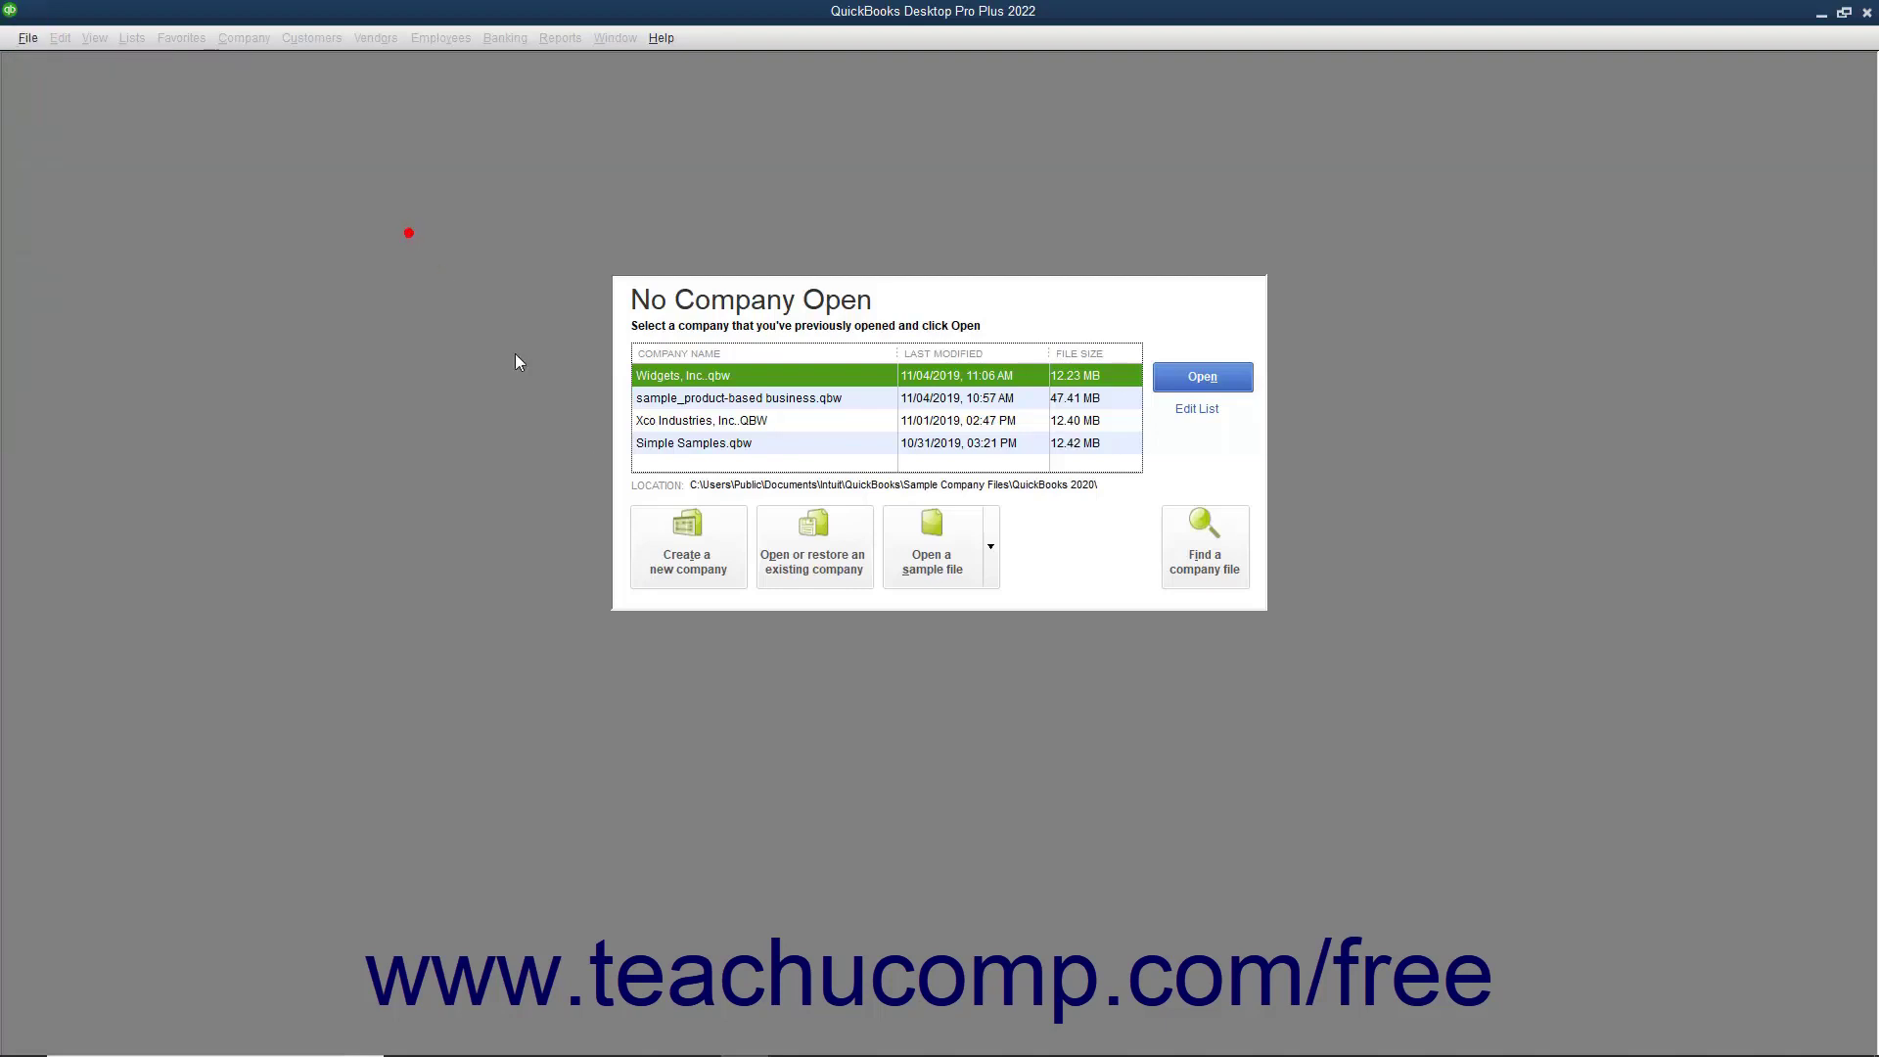
left_click(668, 562)
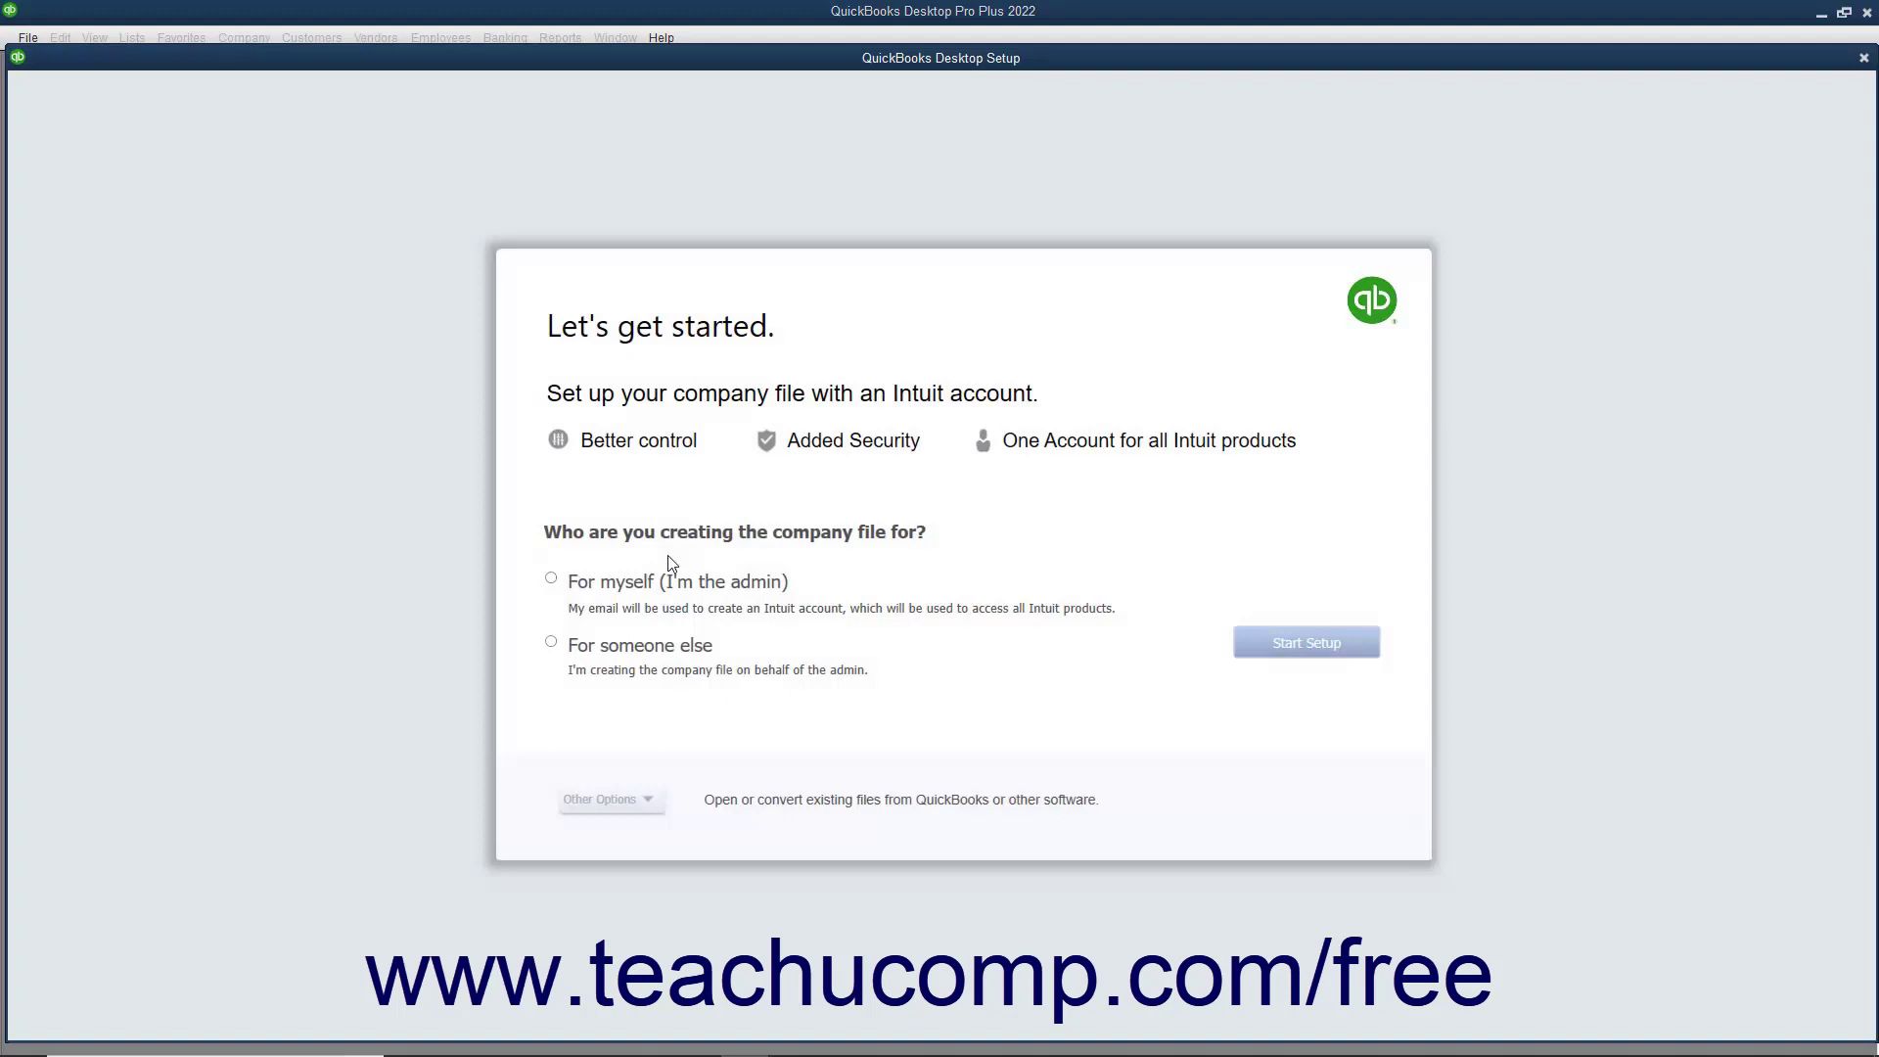
left_click(588, 581)
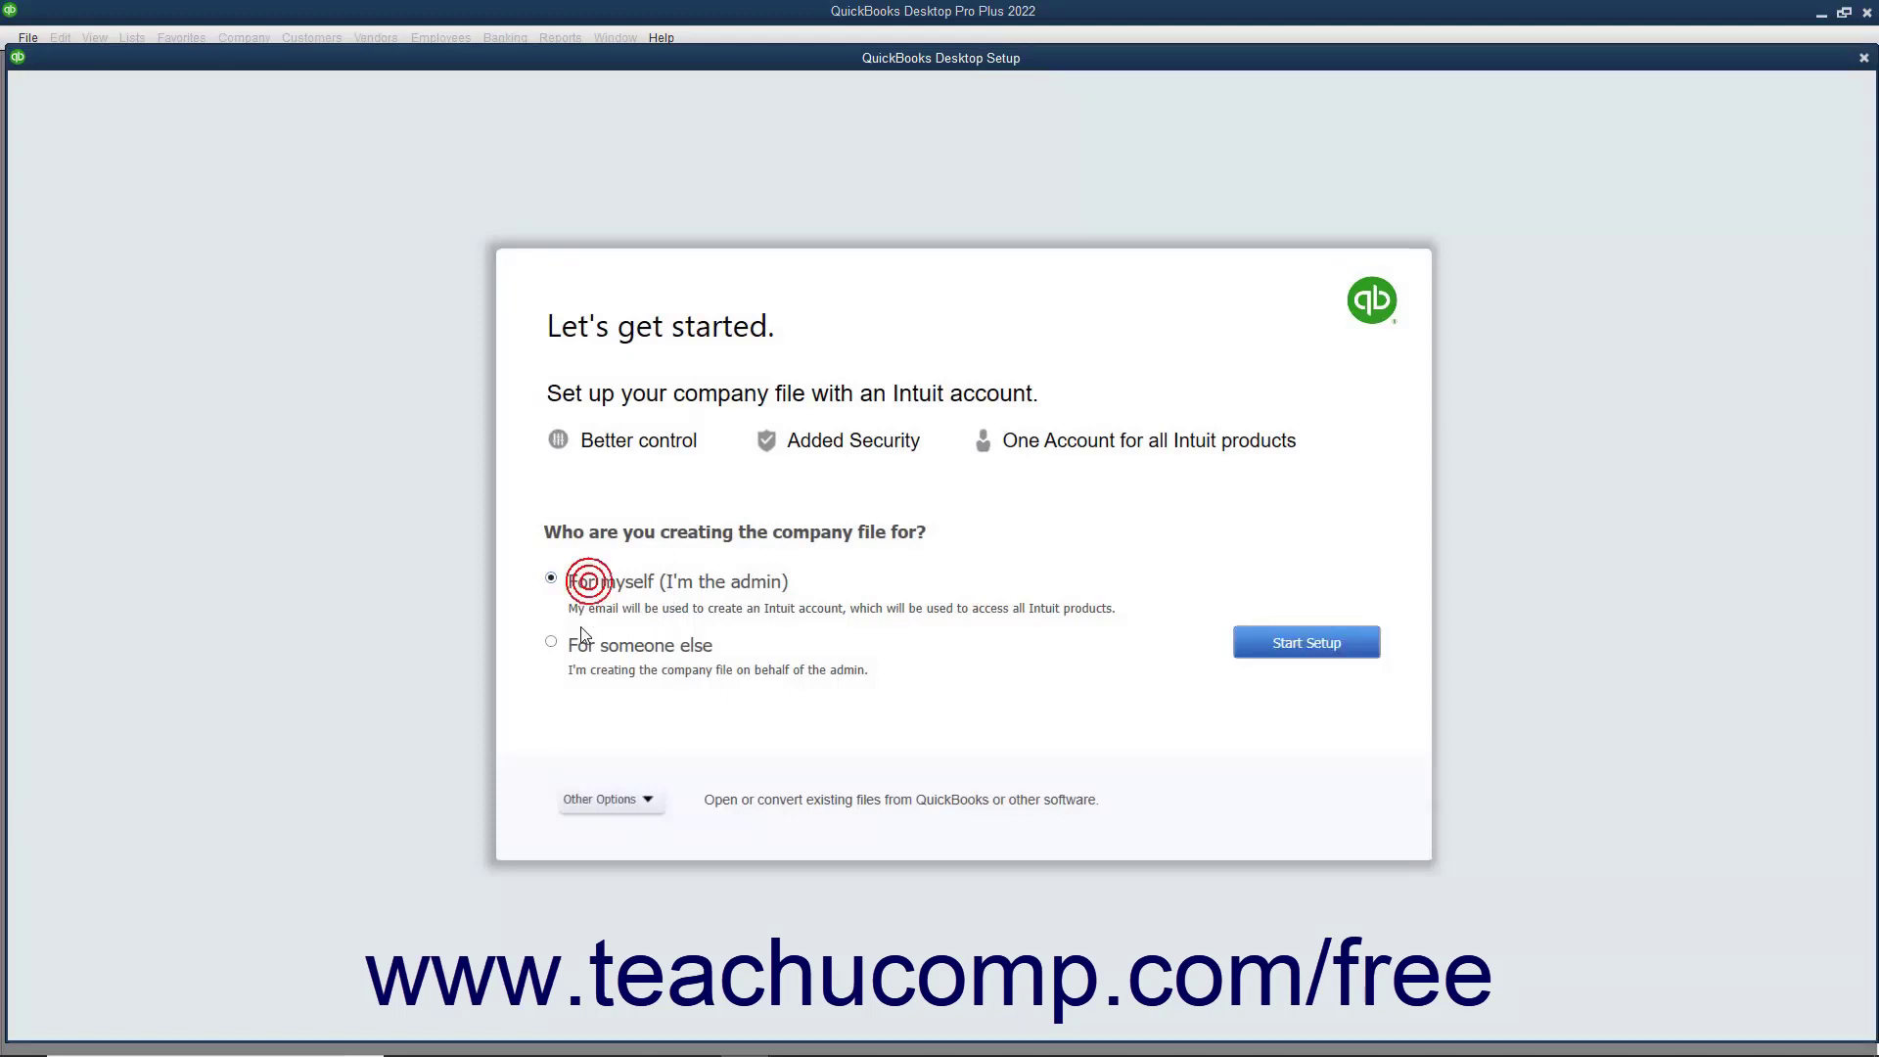
left_click(623, 802)
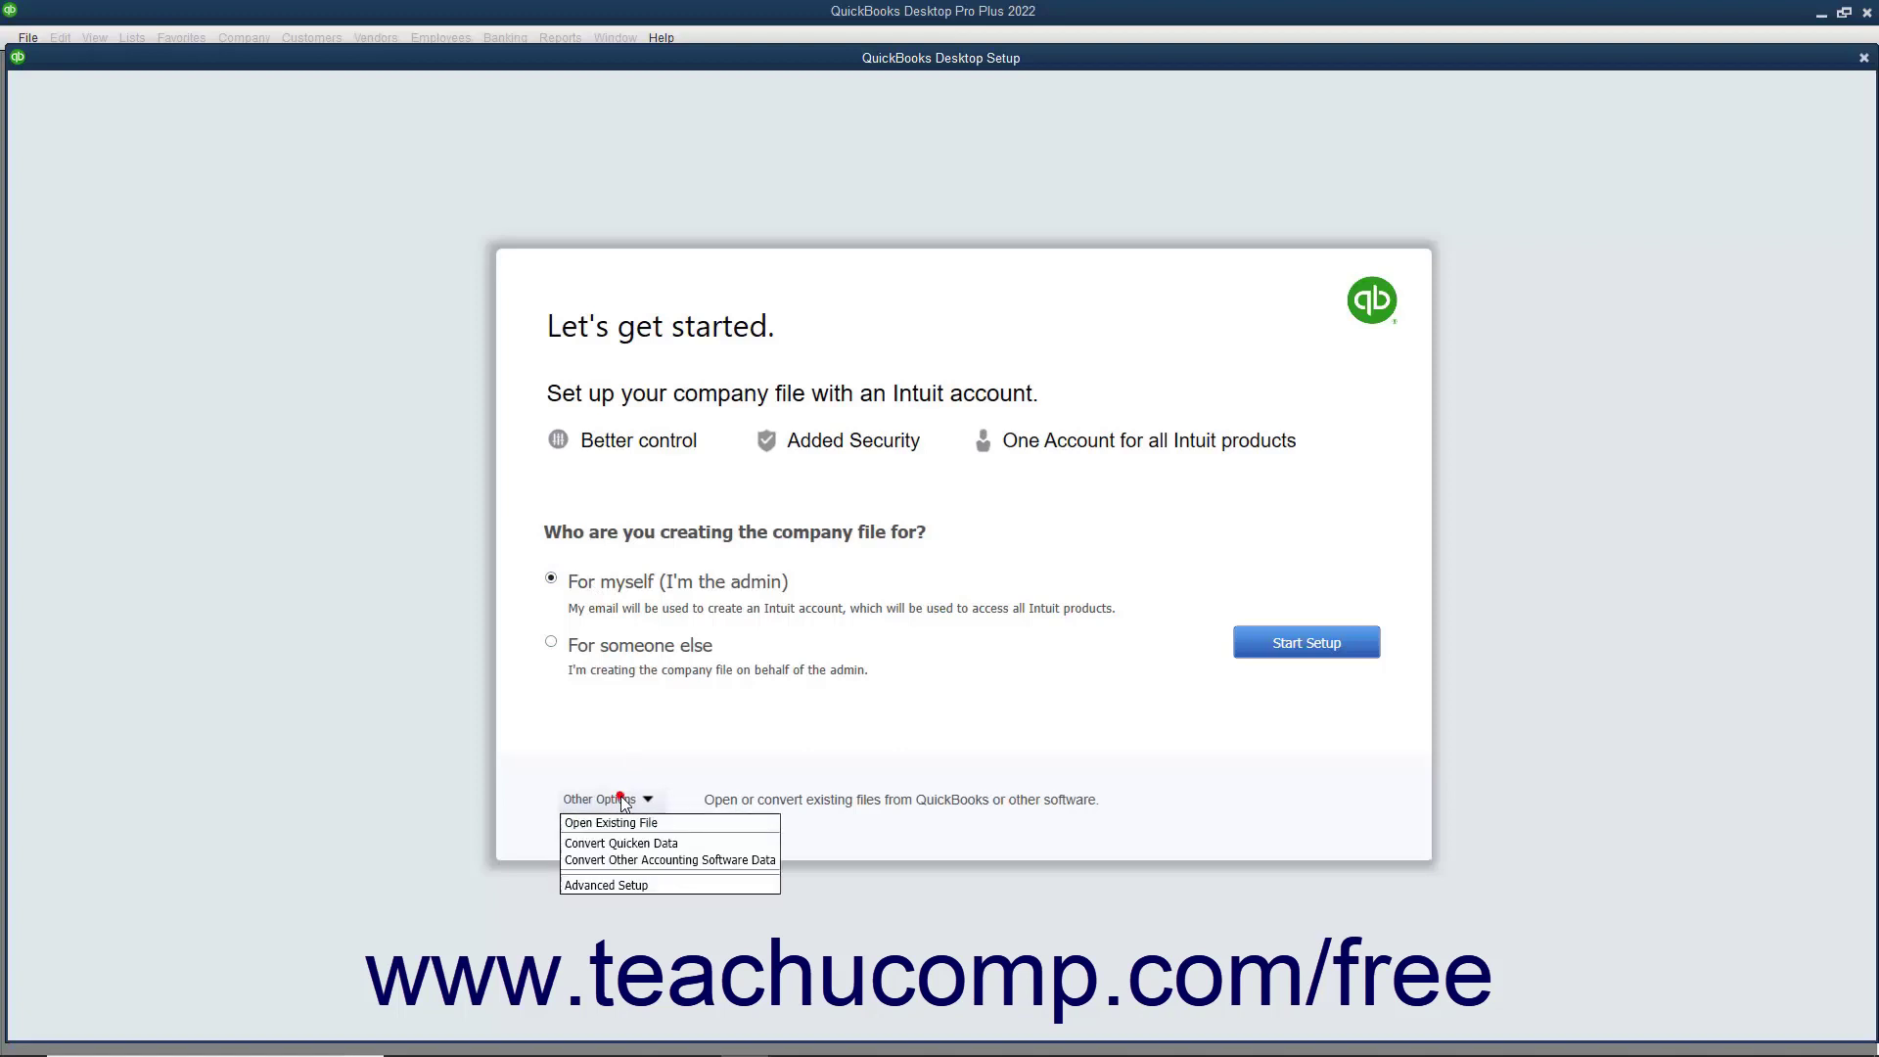
left_click(612, 884)
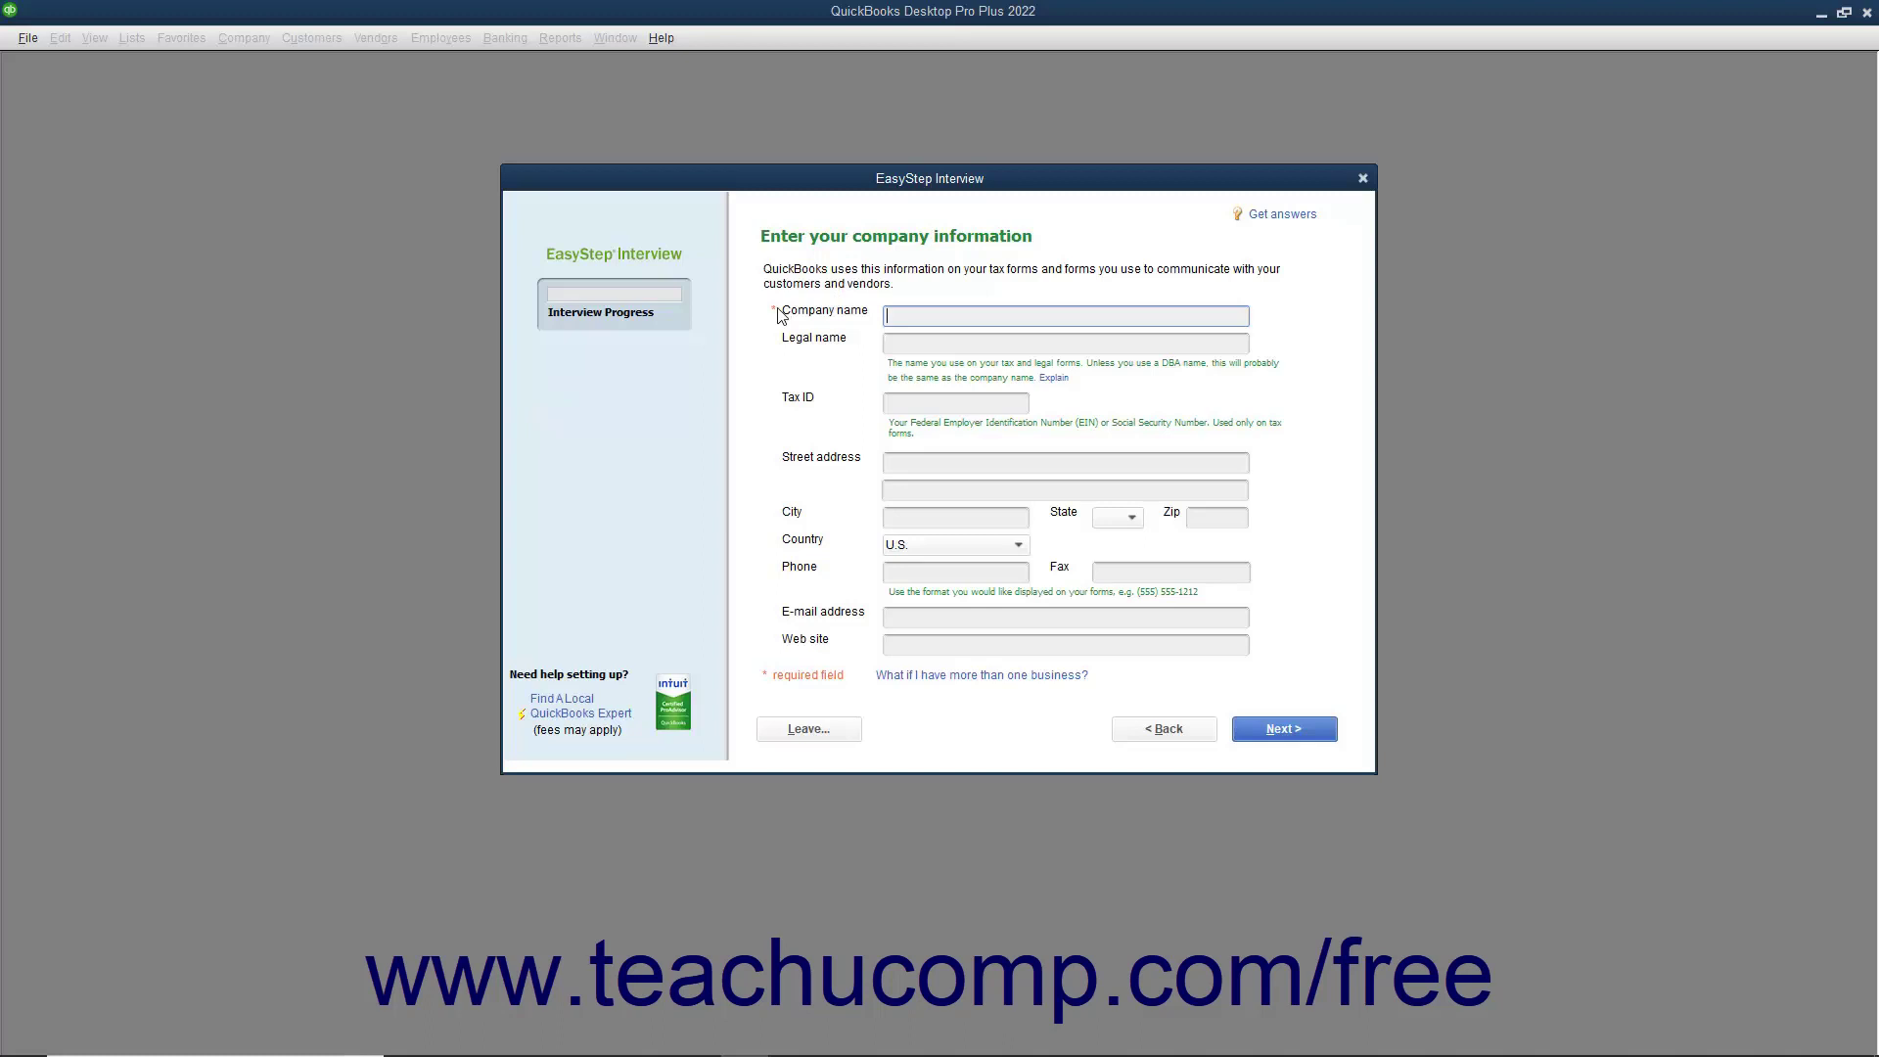
Enter 'Sample Company' as the company name so Legal name auto-fills to match.
type("Sample Company")
key("Tab")
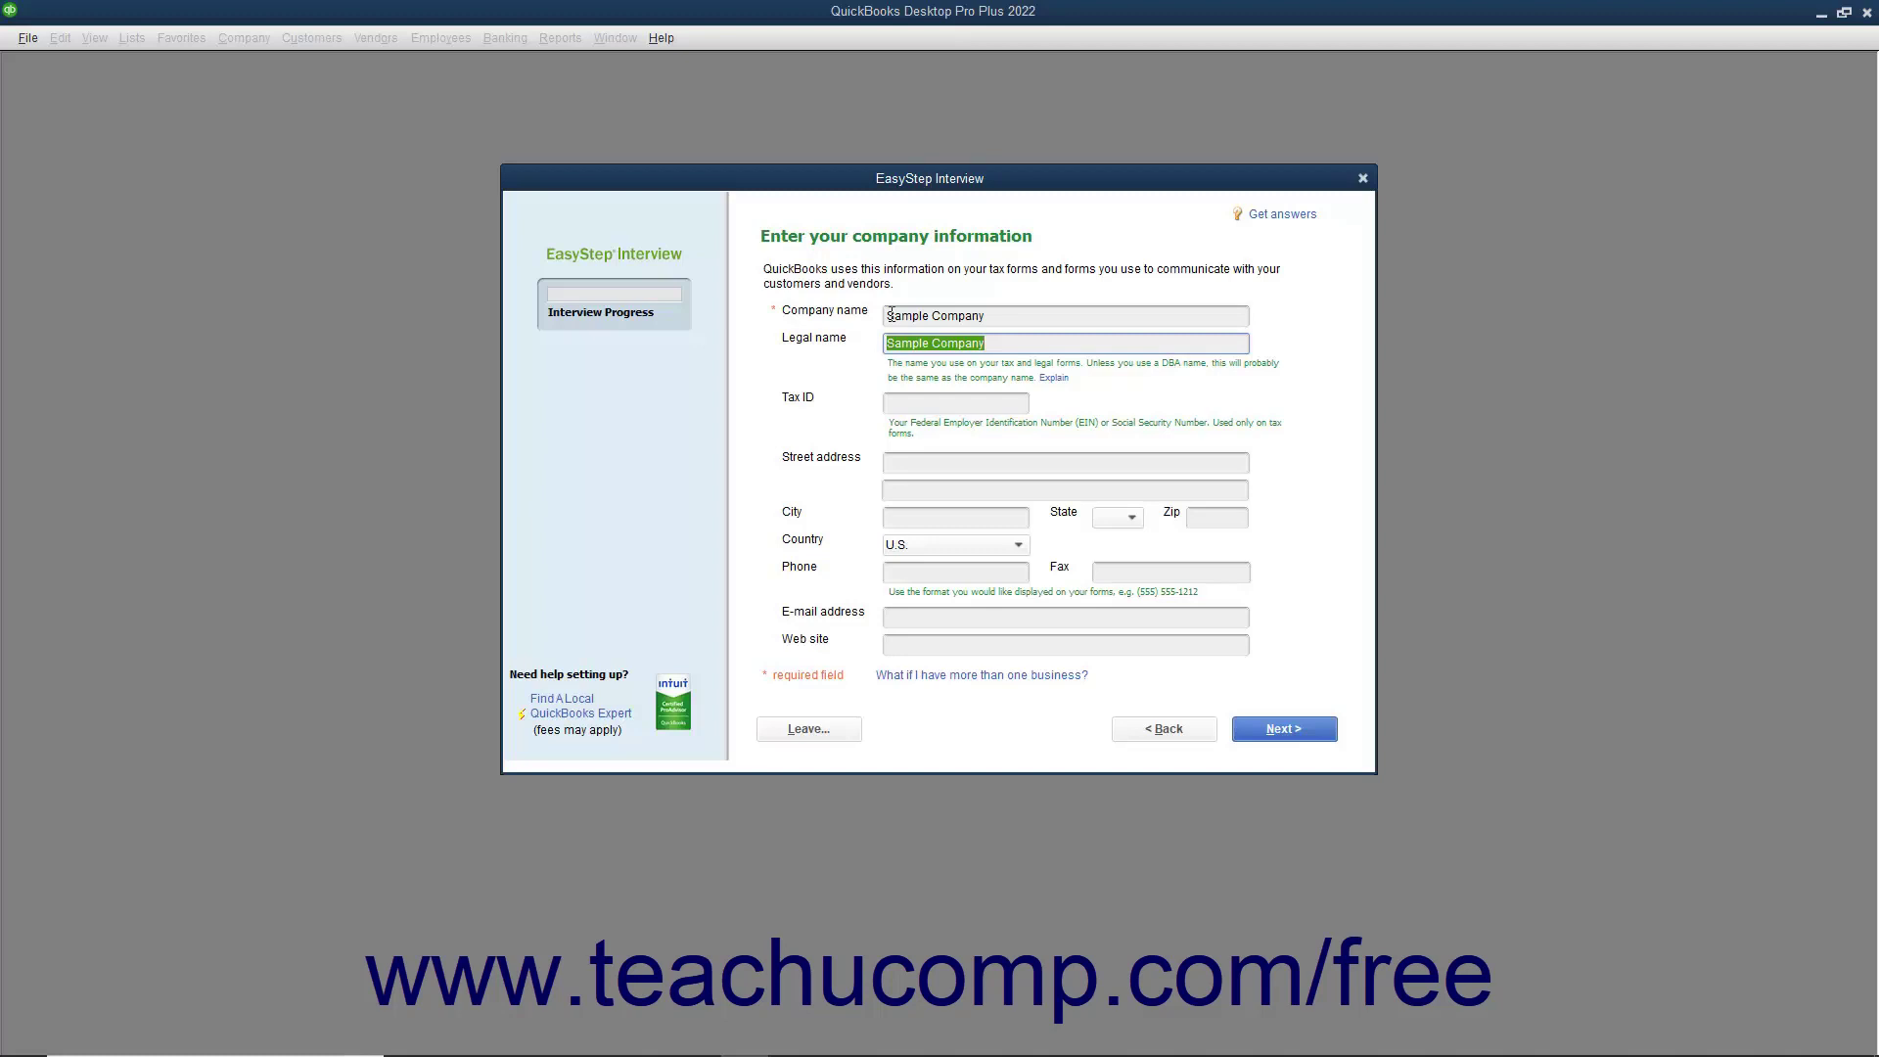
key("Tab")
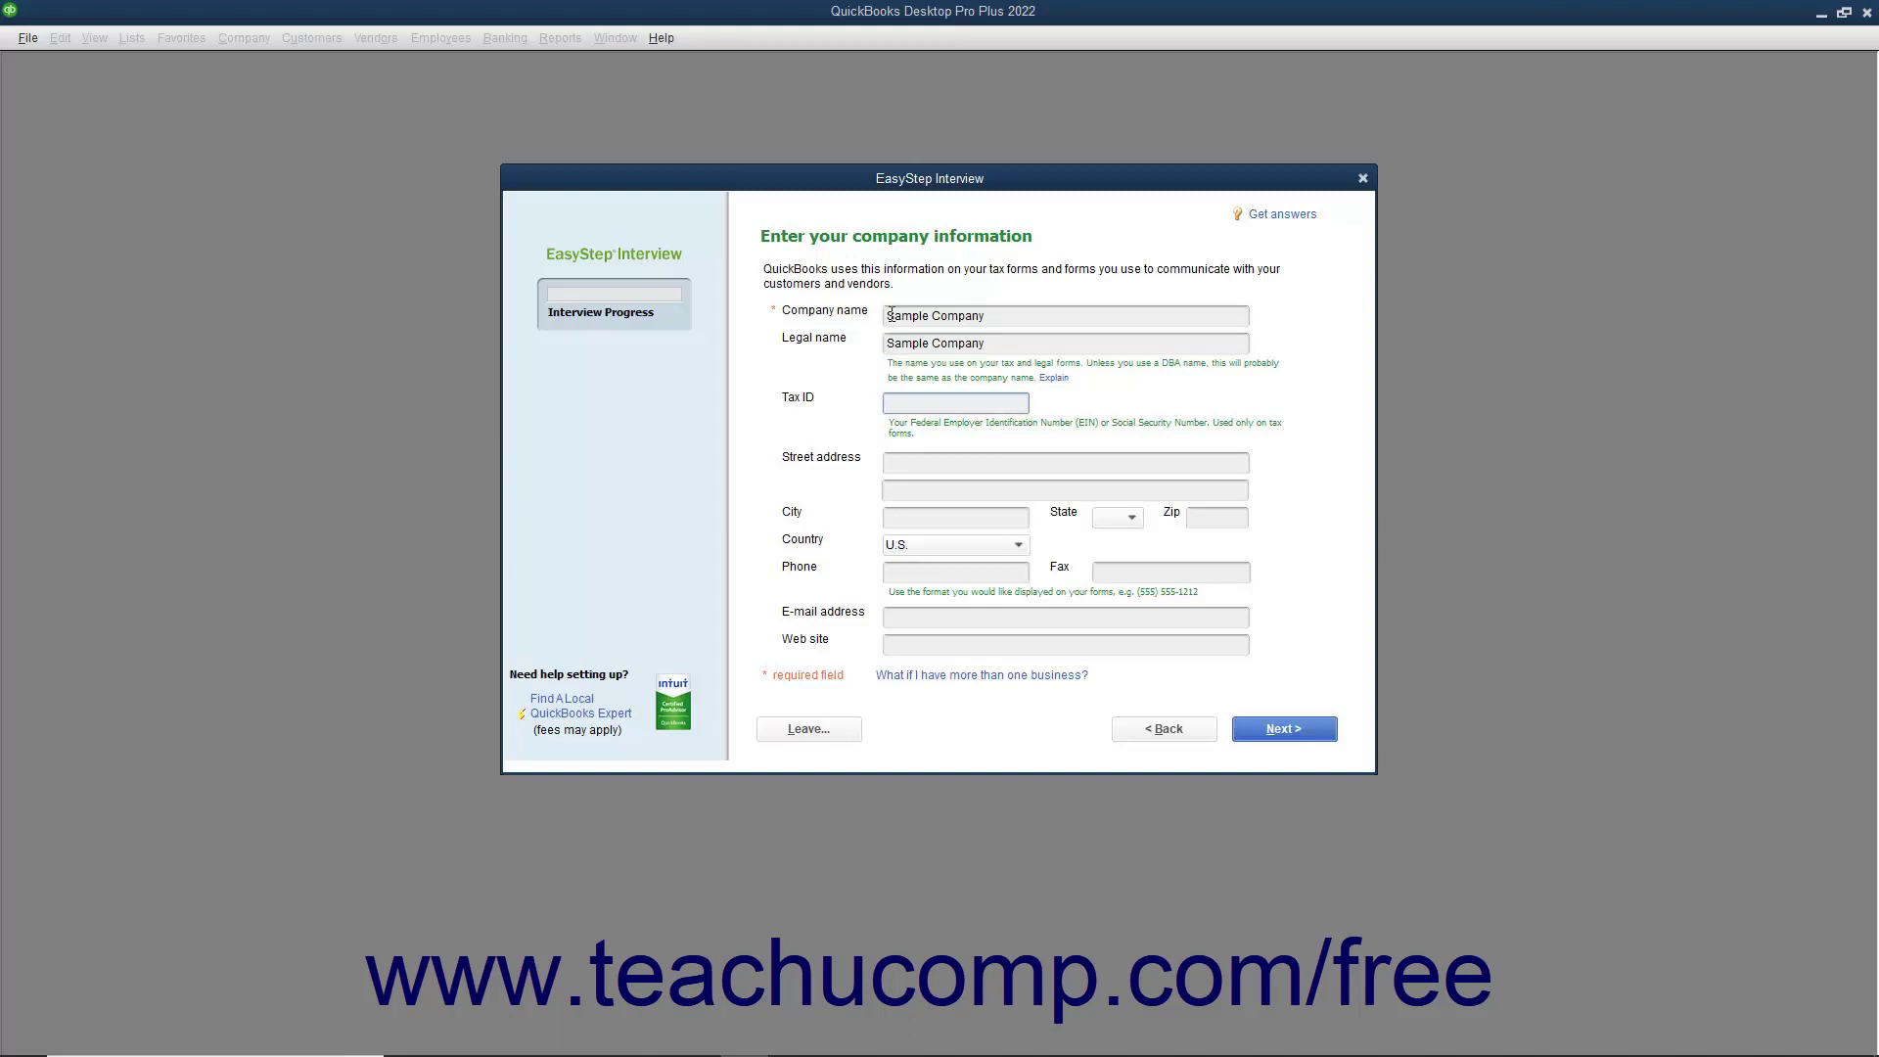
Enter the company's tax ID, street address, city, state and zip code.
type("38-1234567")
key("Tab")
type("123 Simple St.")
key("Tab")
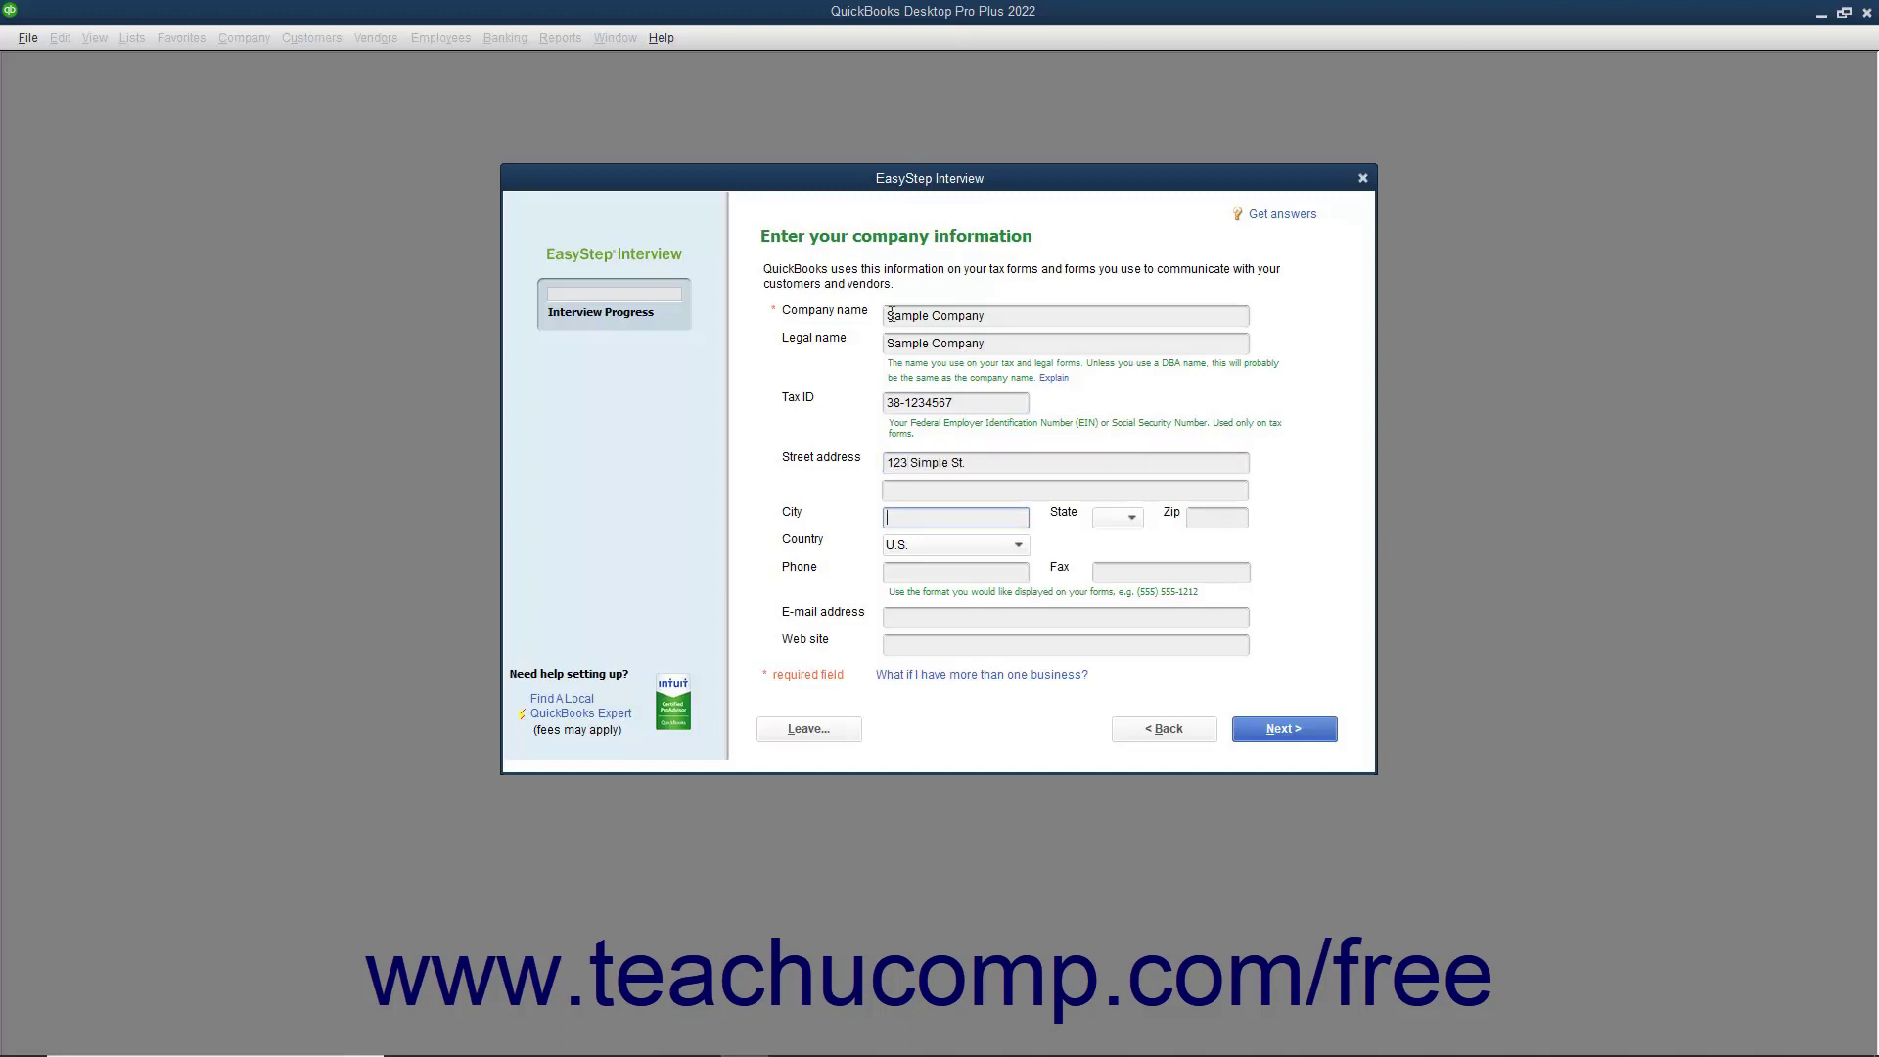
type("Anytown")
left_click(1125, 519)
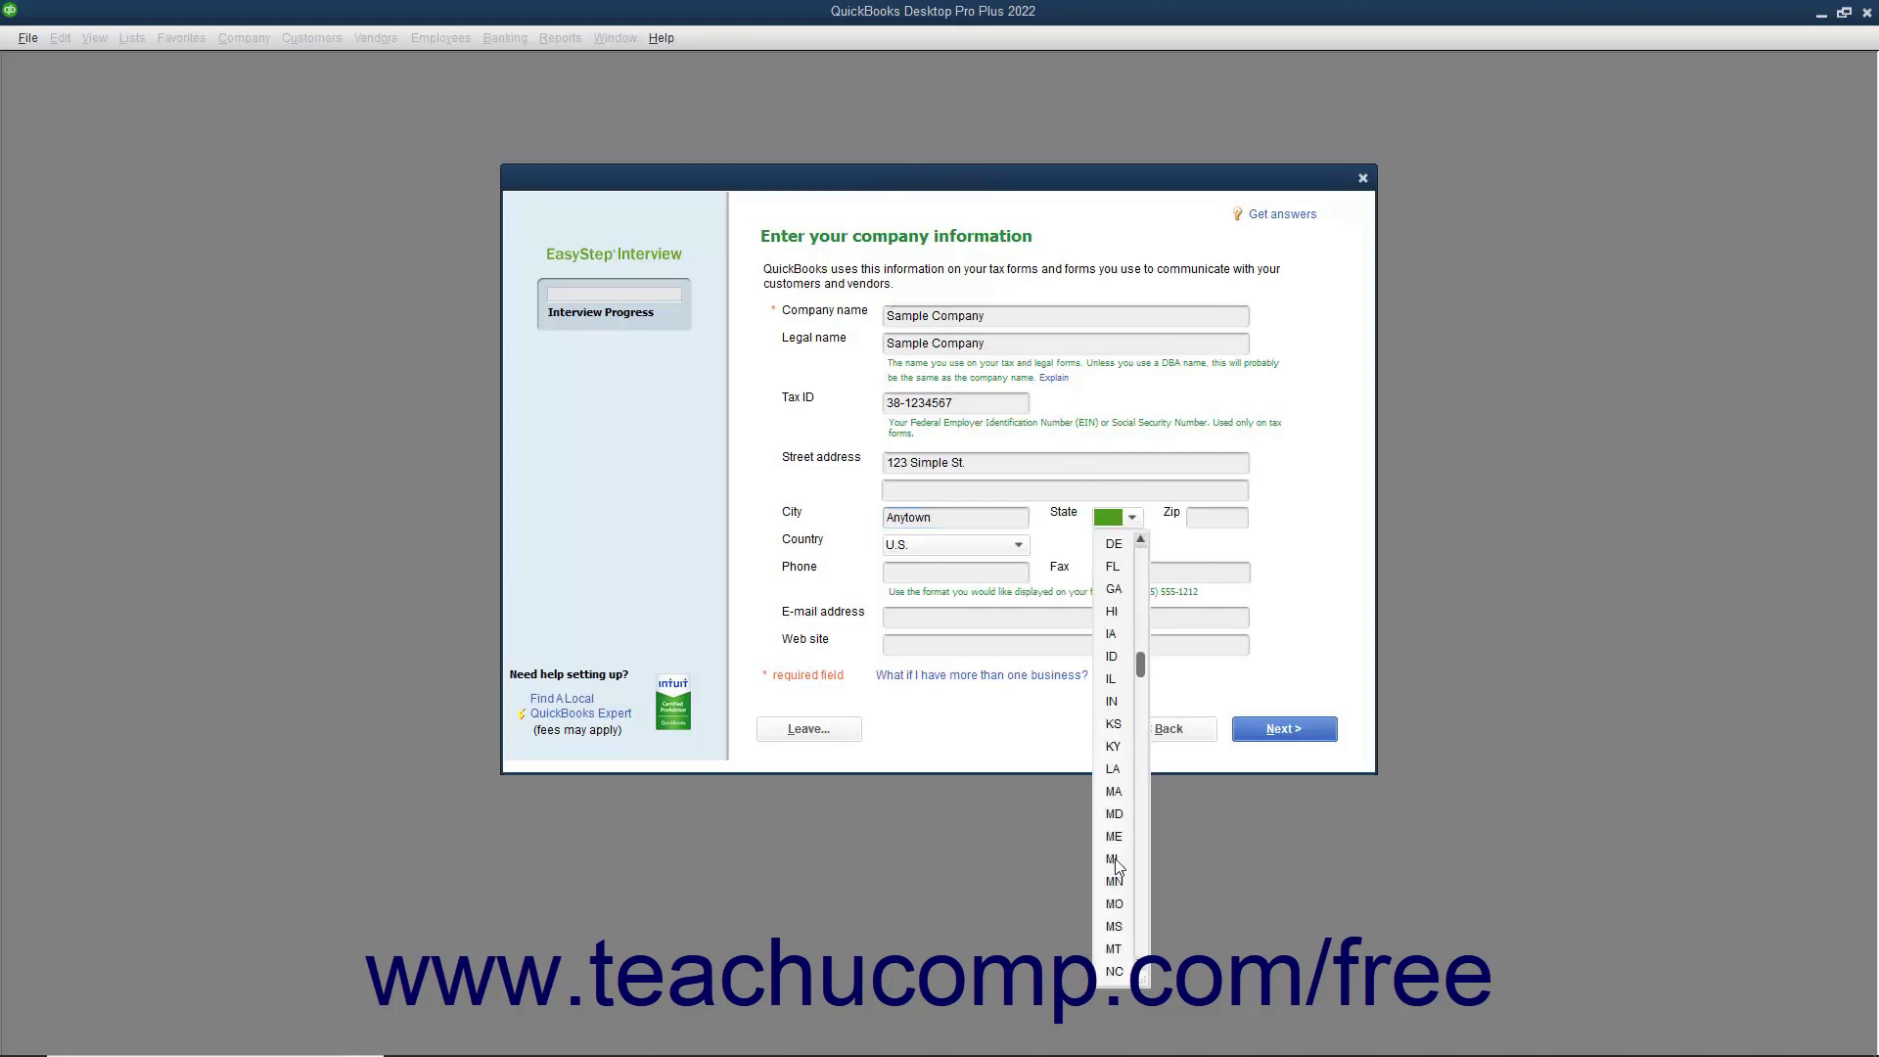
left_click(1113, 860)
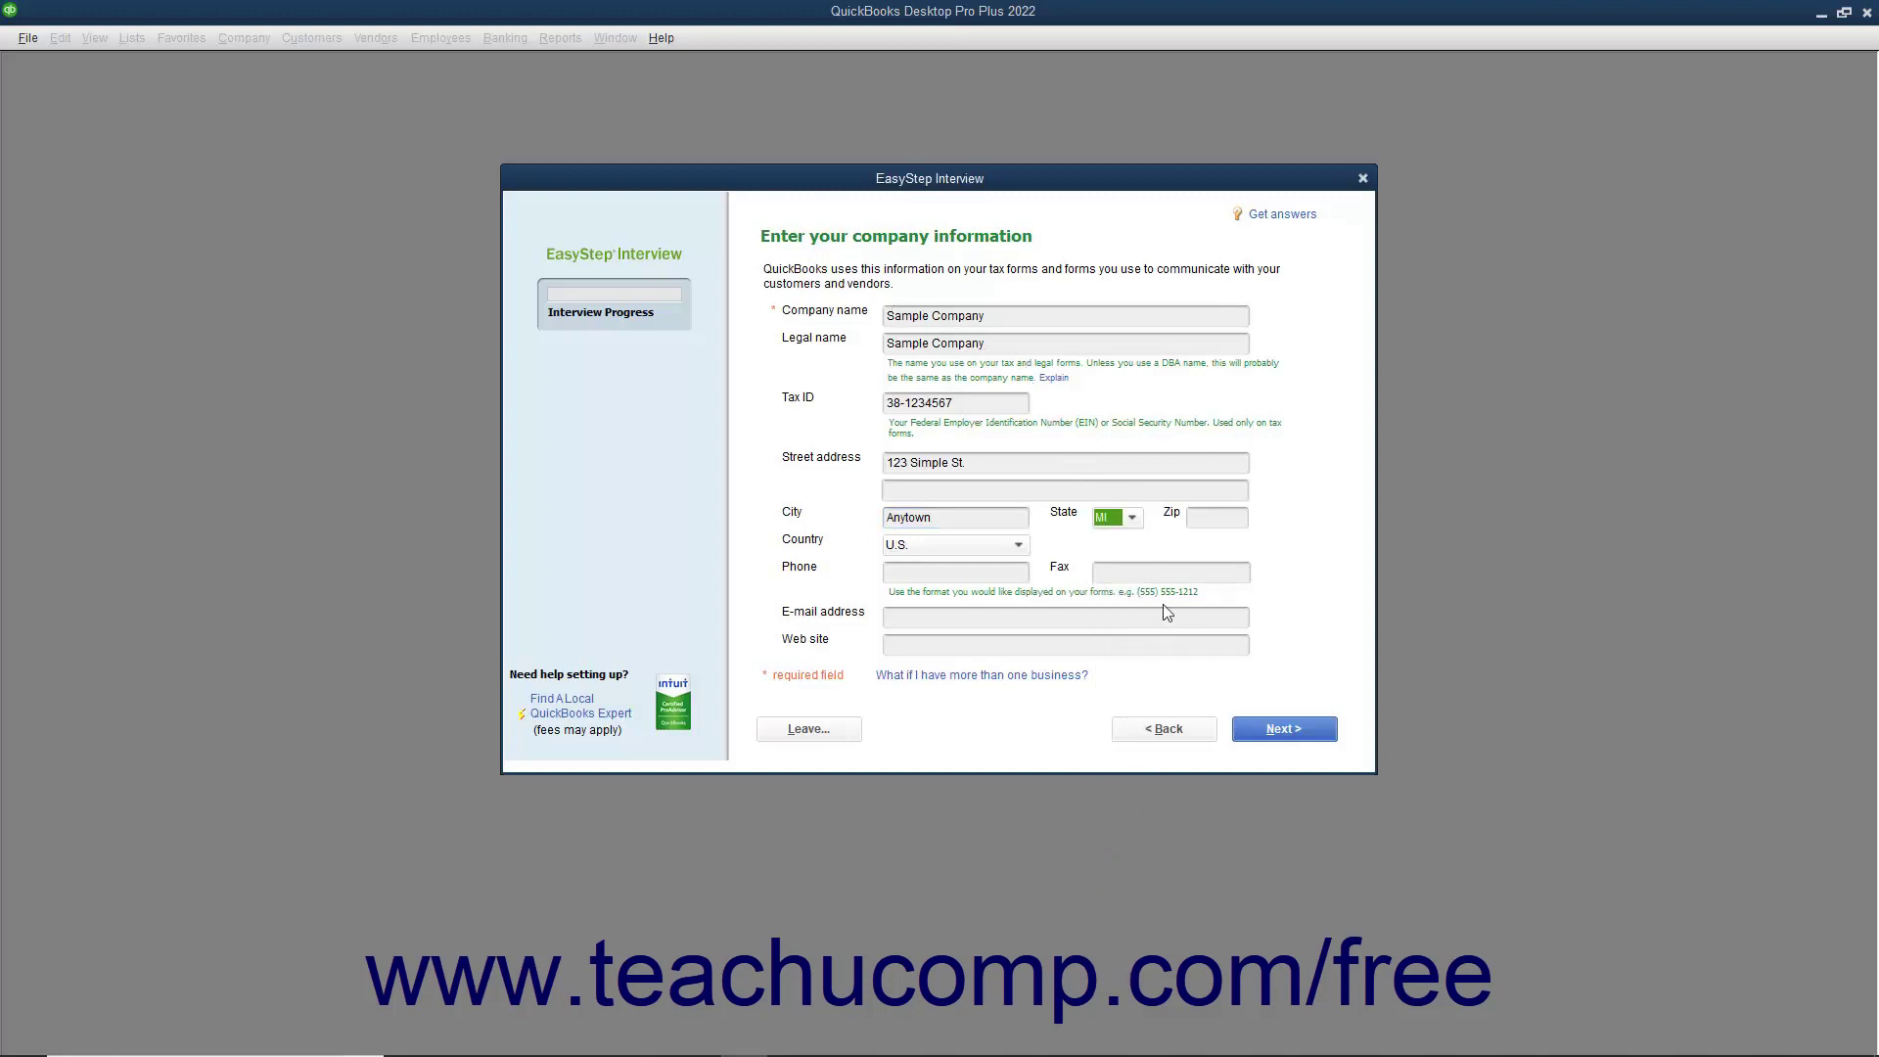
key("Tab")
type("48000")
Keep U.S. as the country, enter the company phone number, skip e-mail, and continue.
key("Tab")
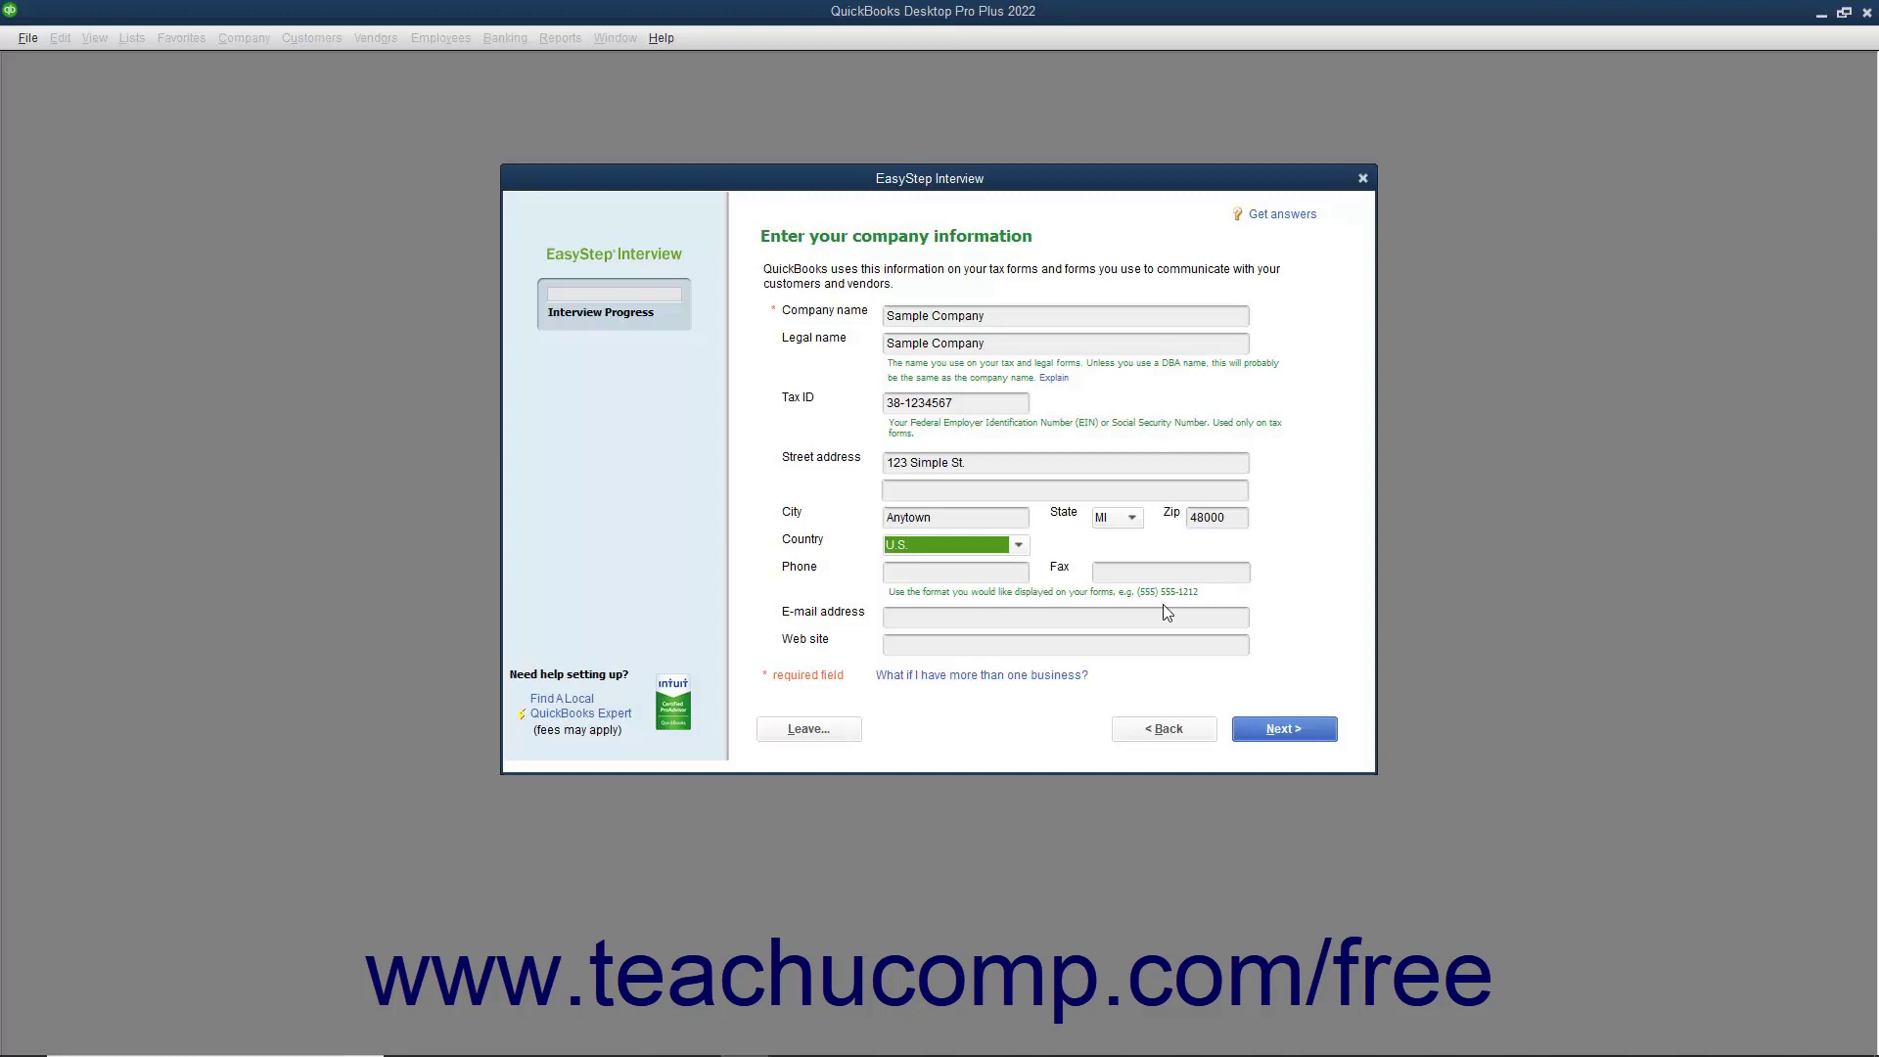
key("Tab")
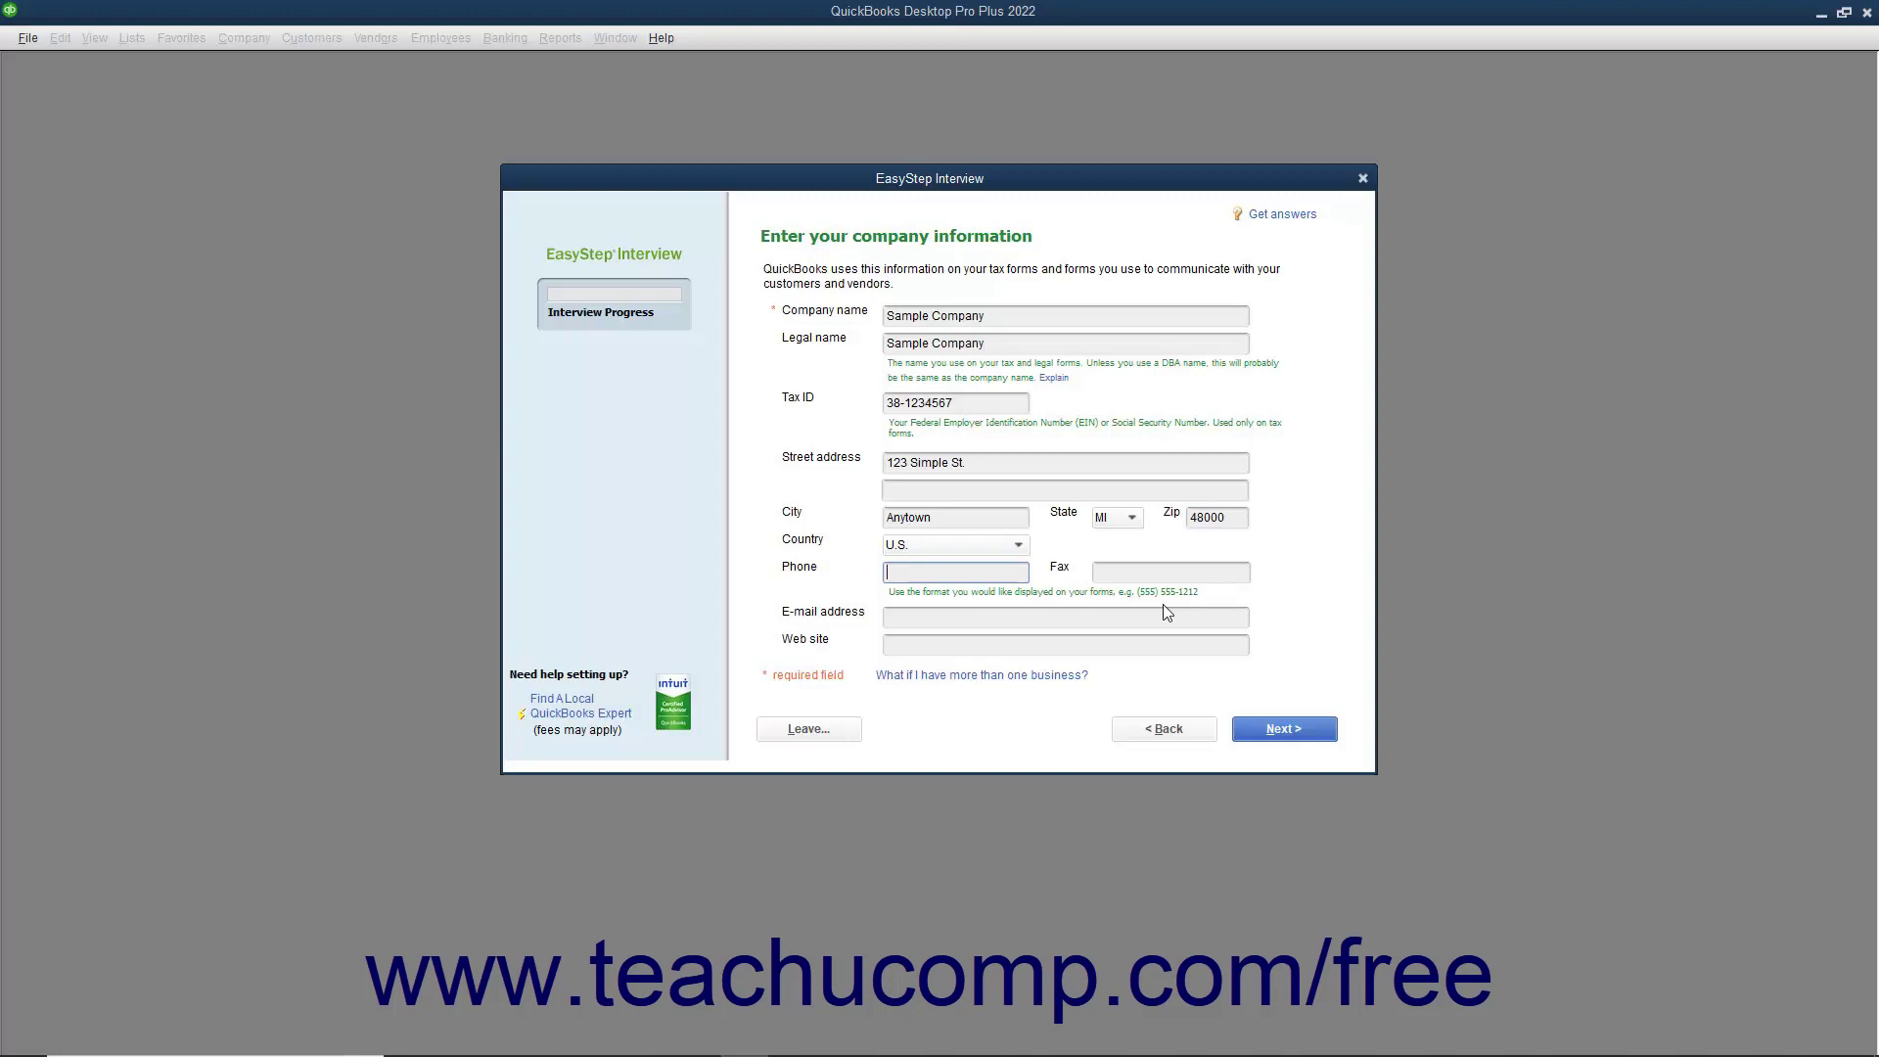
type("(517) 000-1234")
key("Tab")
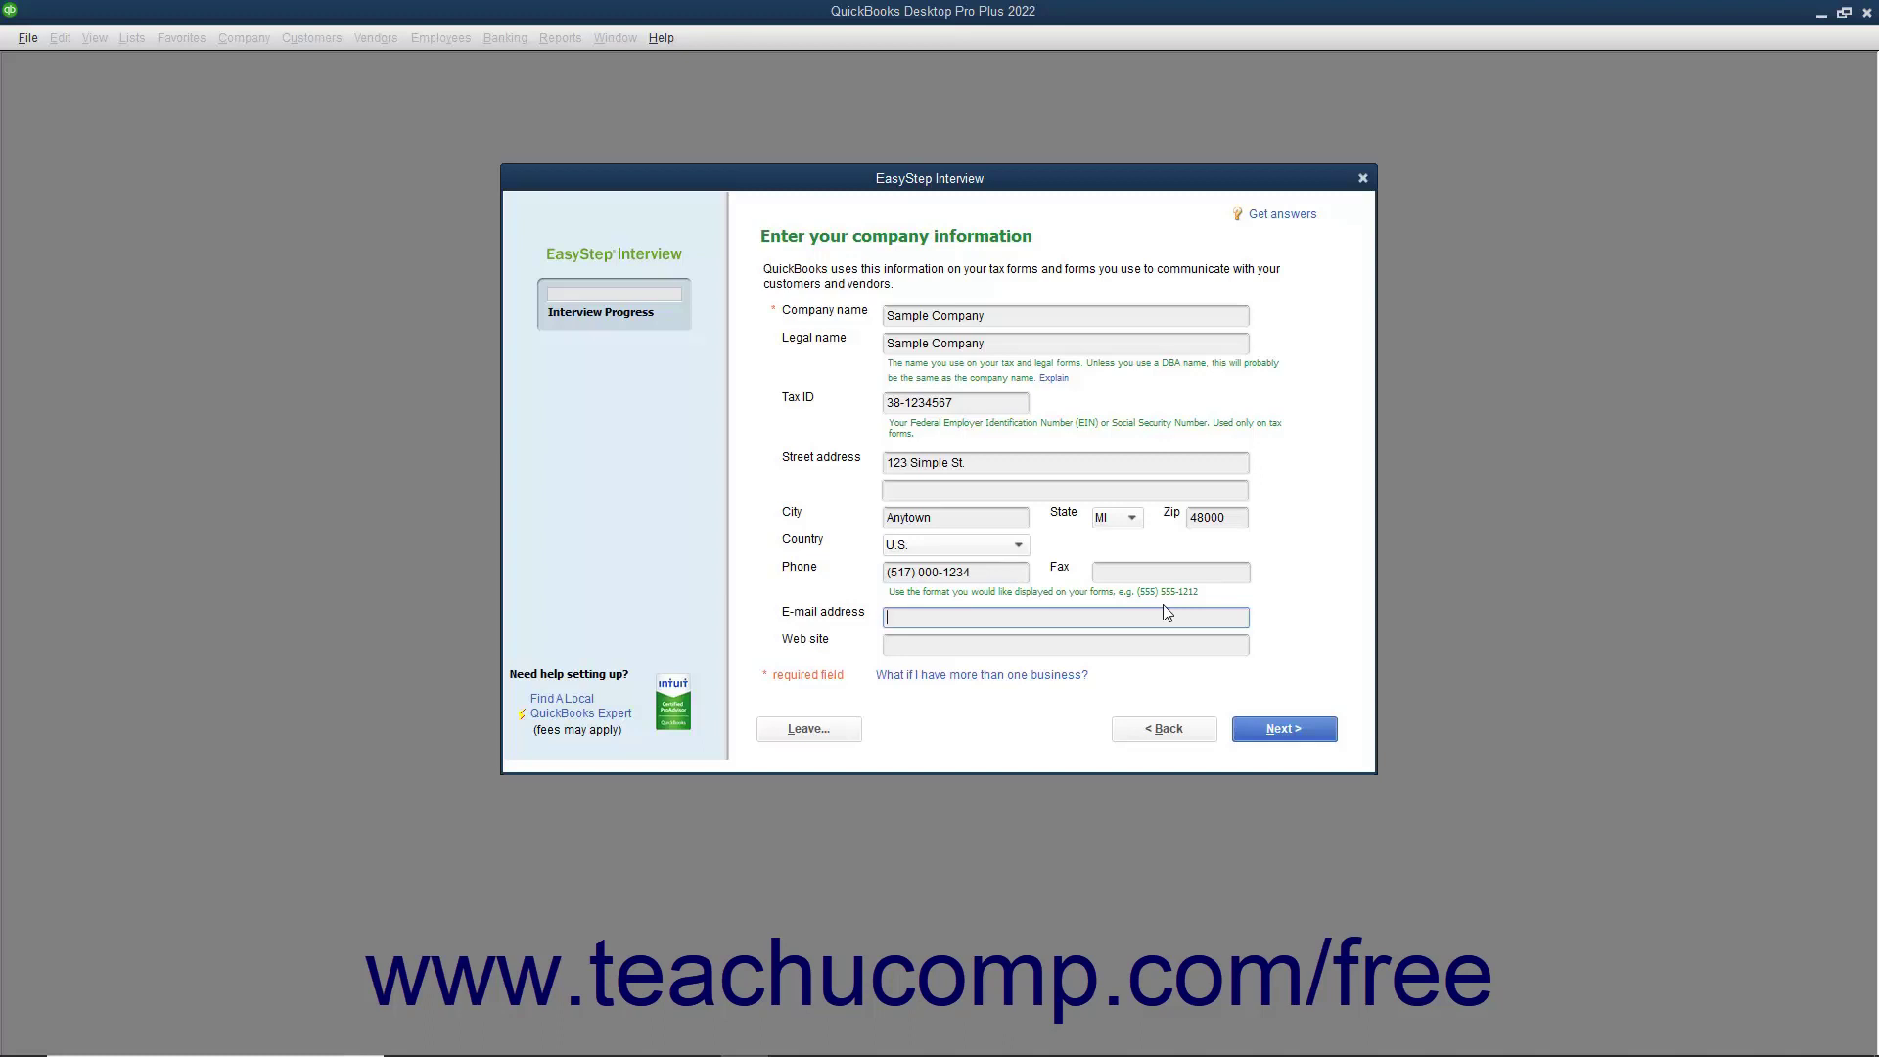
key("Tab")
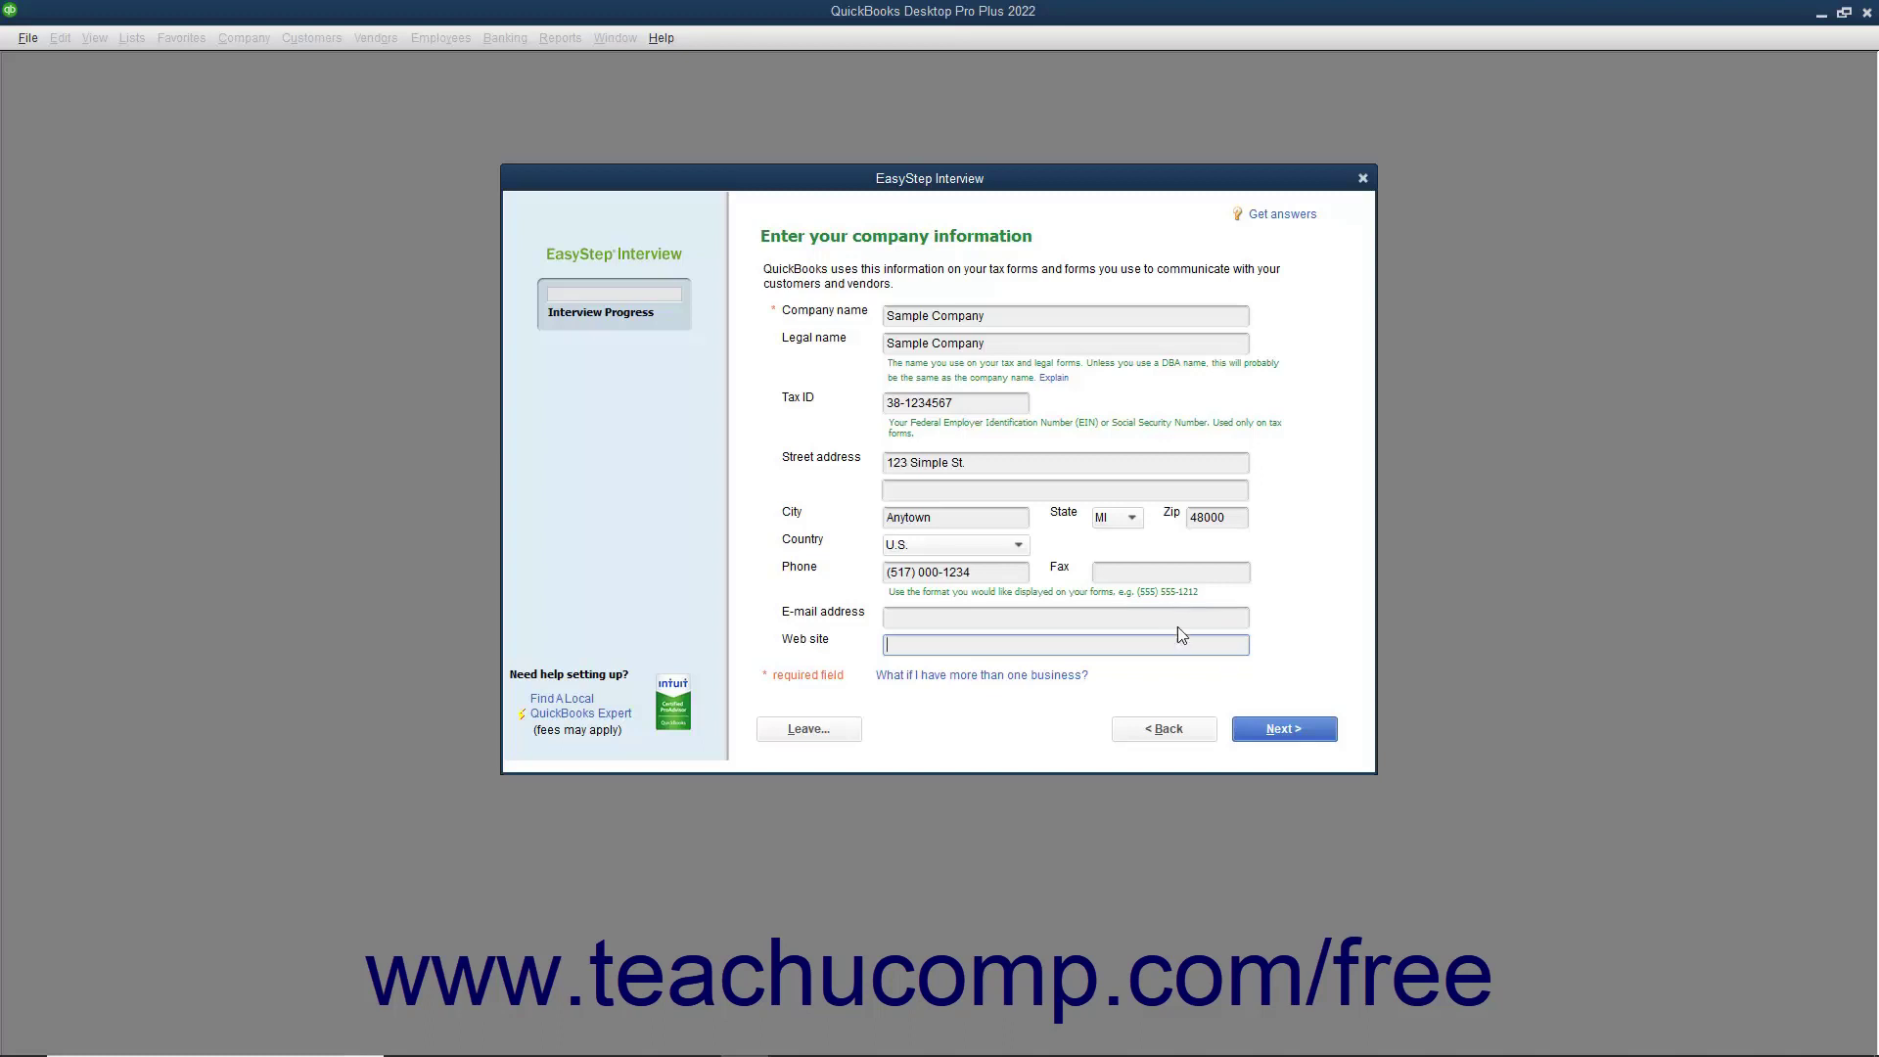
left_click(1258, 730)
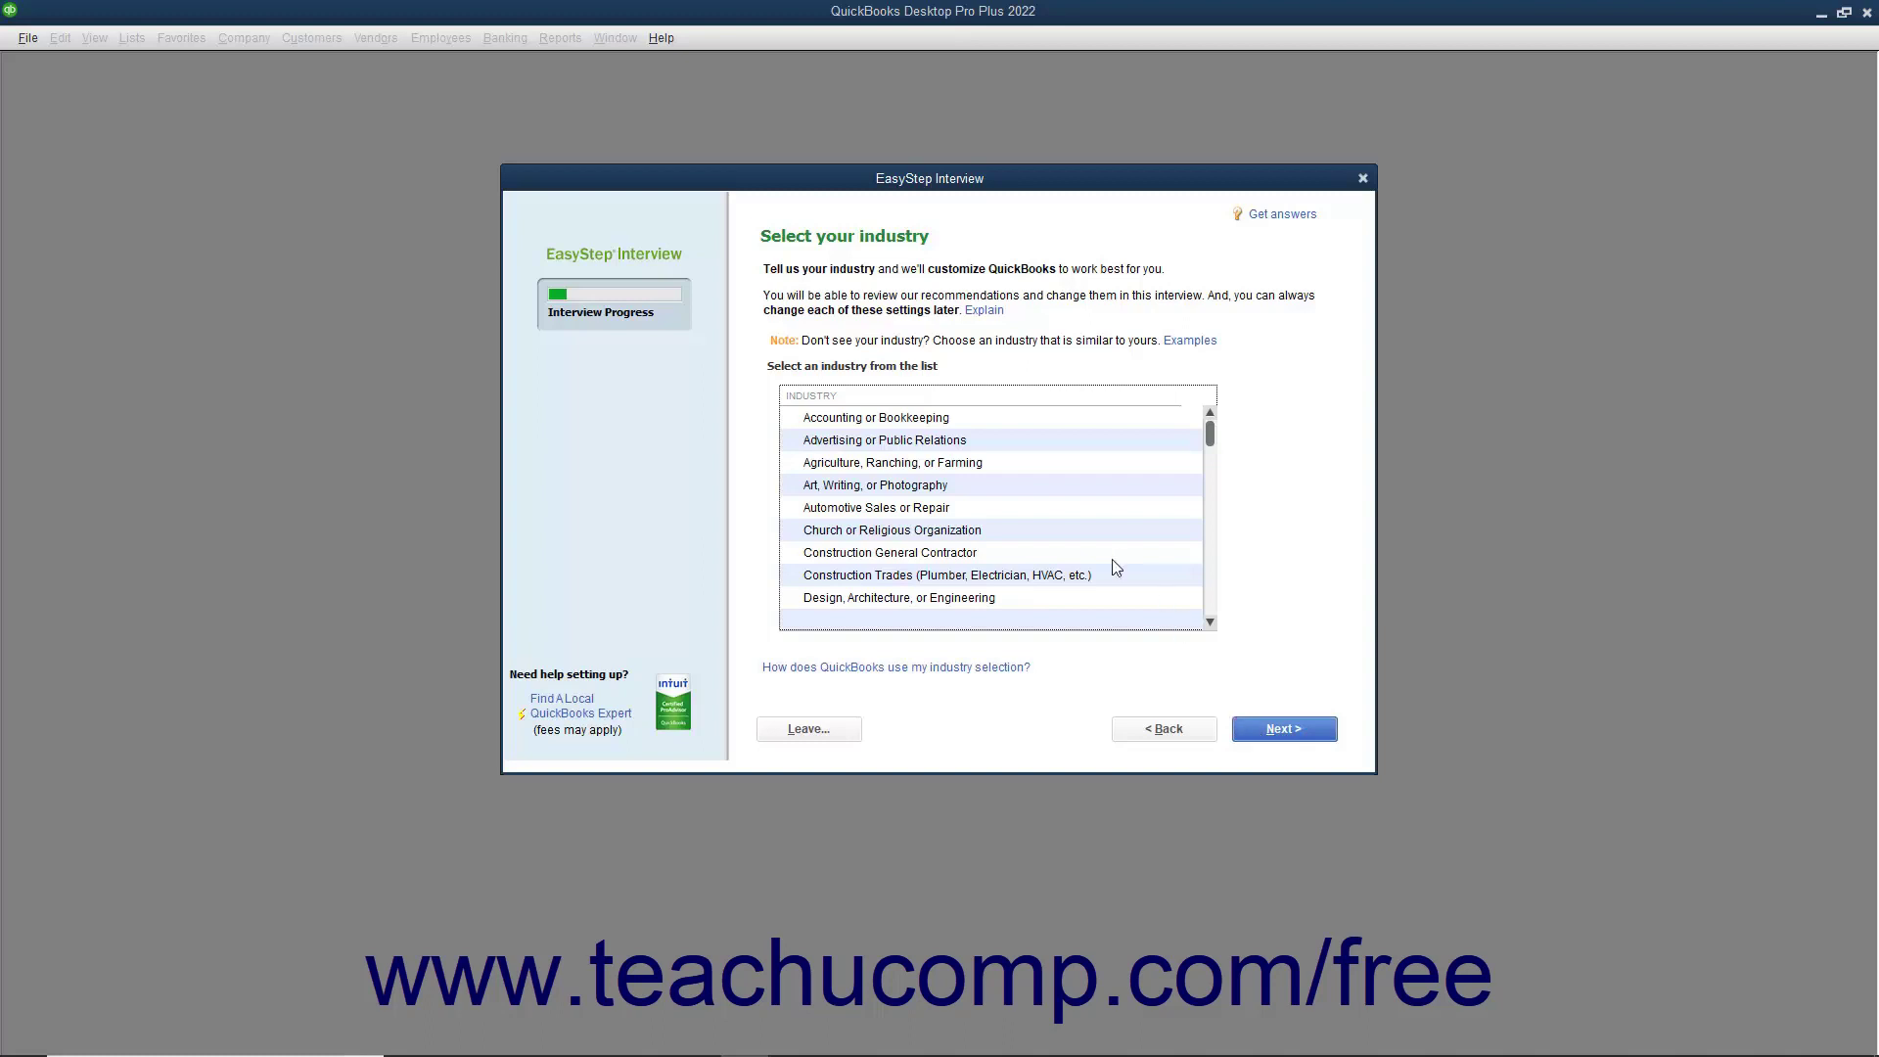
Choose General Product-based Business from the industry list and continue.
scroll(1108, 555, "down", 5)
scroll(1108, 556, "down", 1)
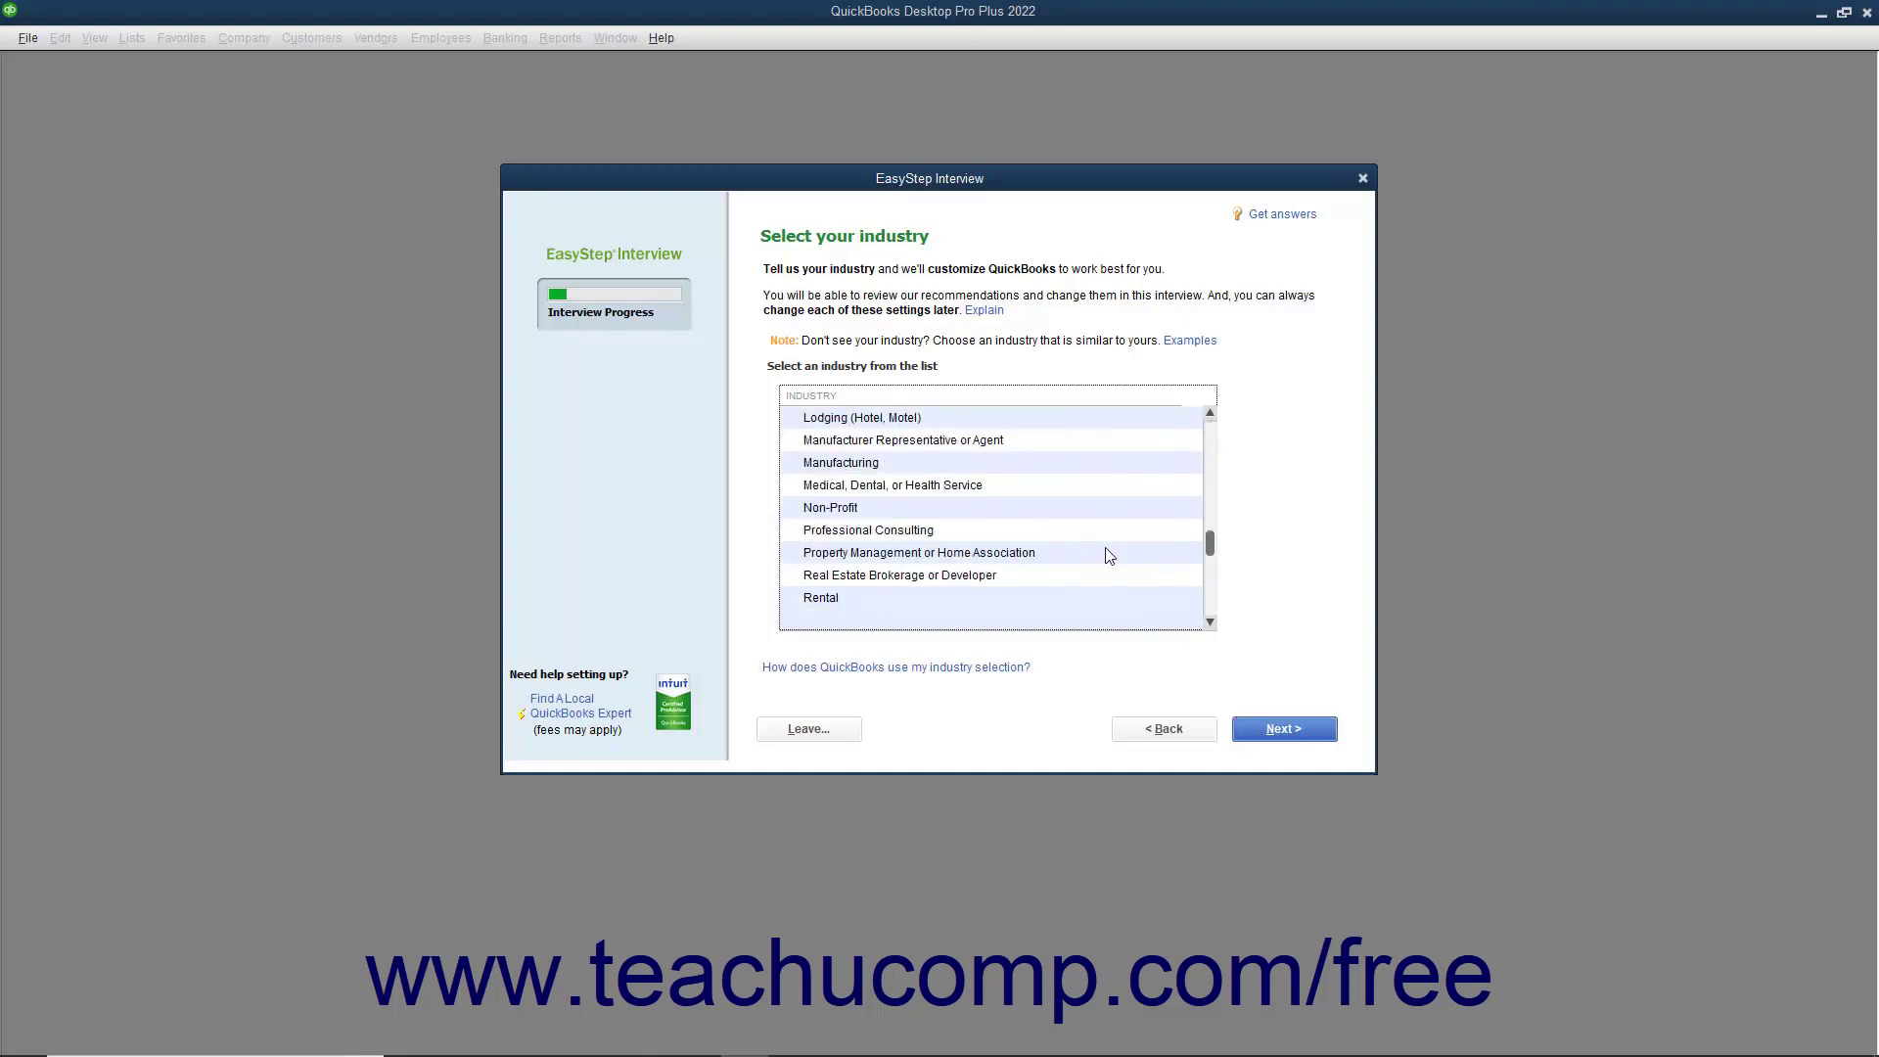
scroll(1109, 556, "up", 5)
scroll(1108, 556, "down", 7)
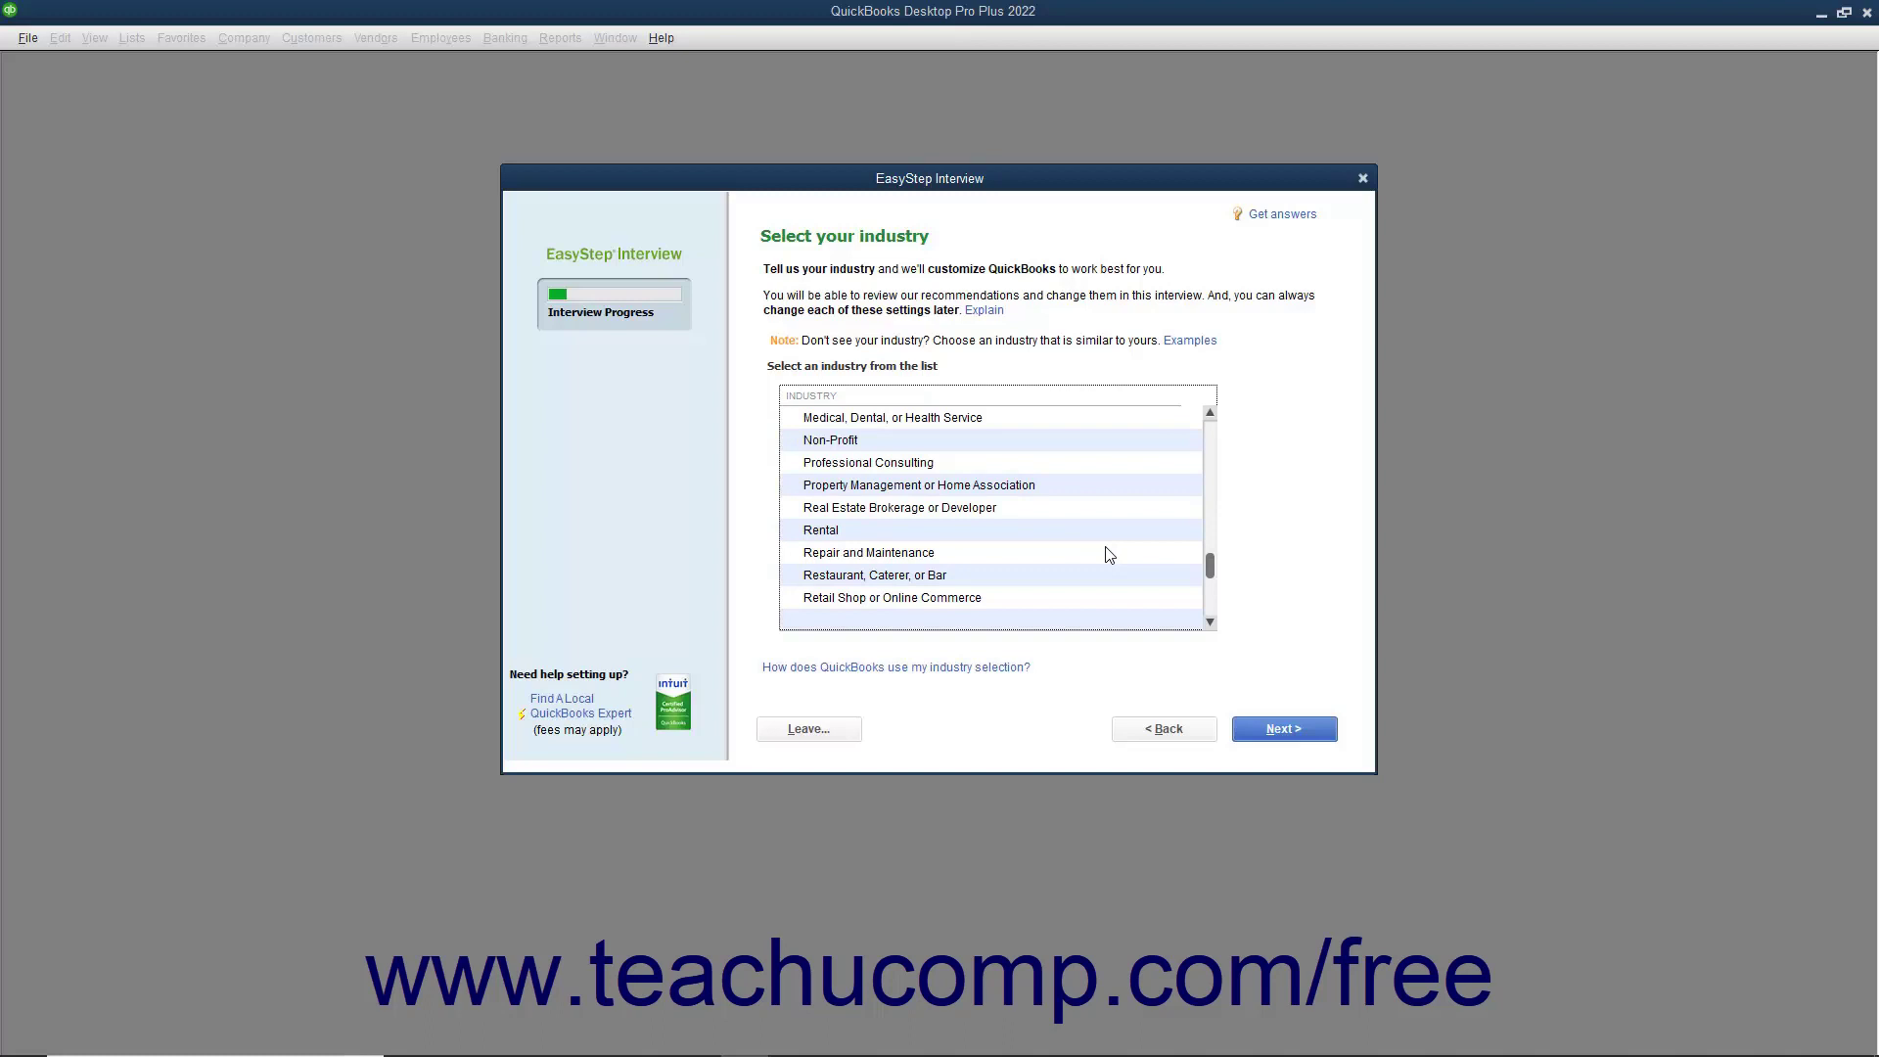
scroll(1106, 556, "down", 2)
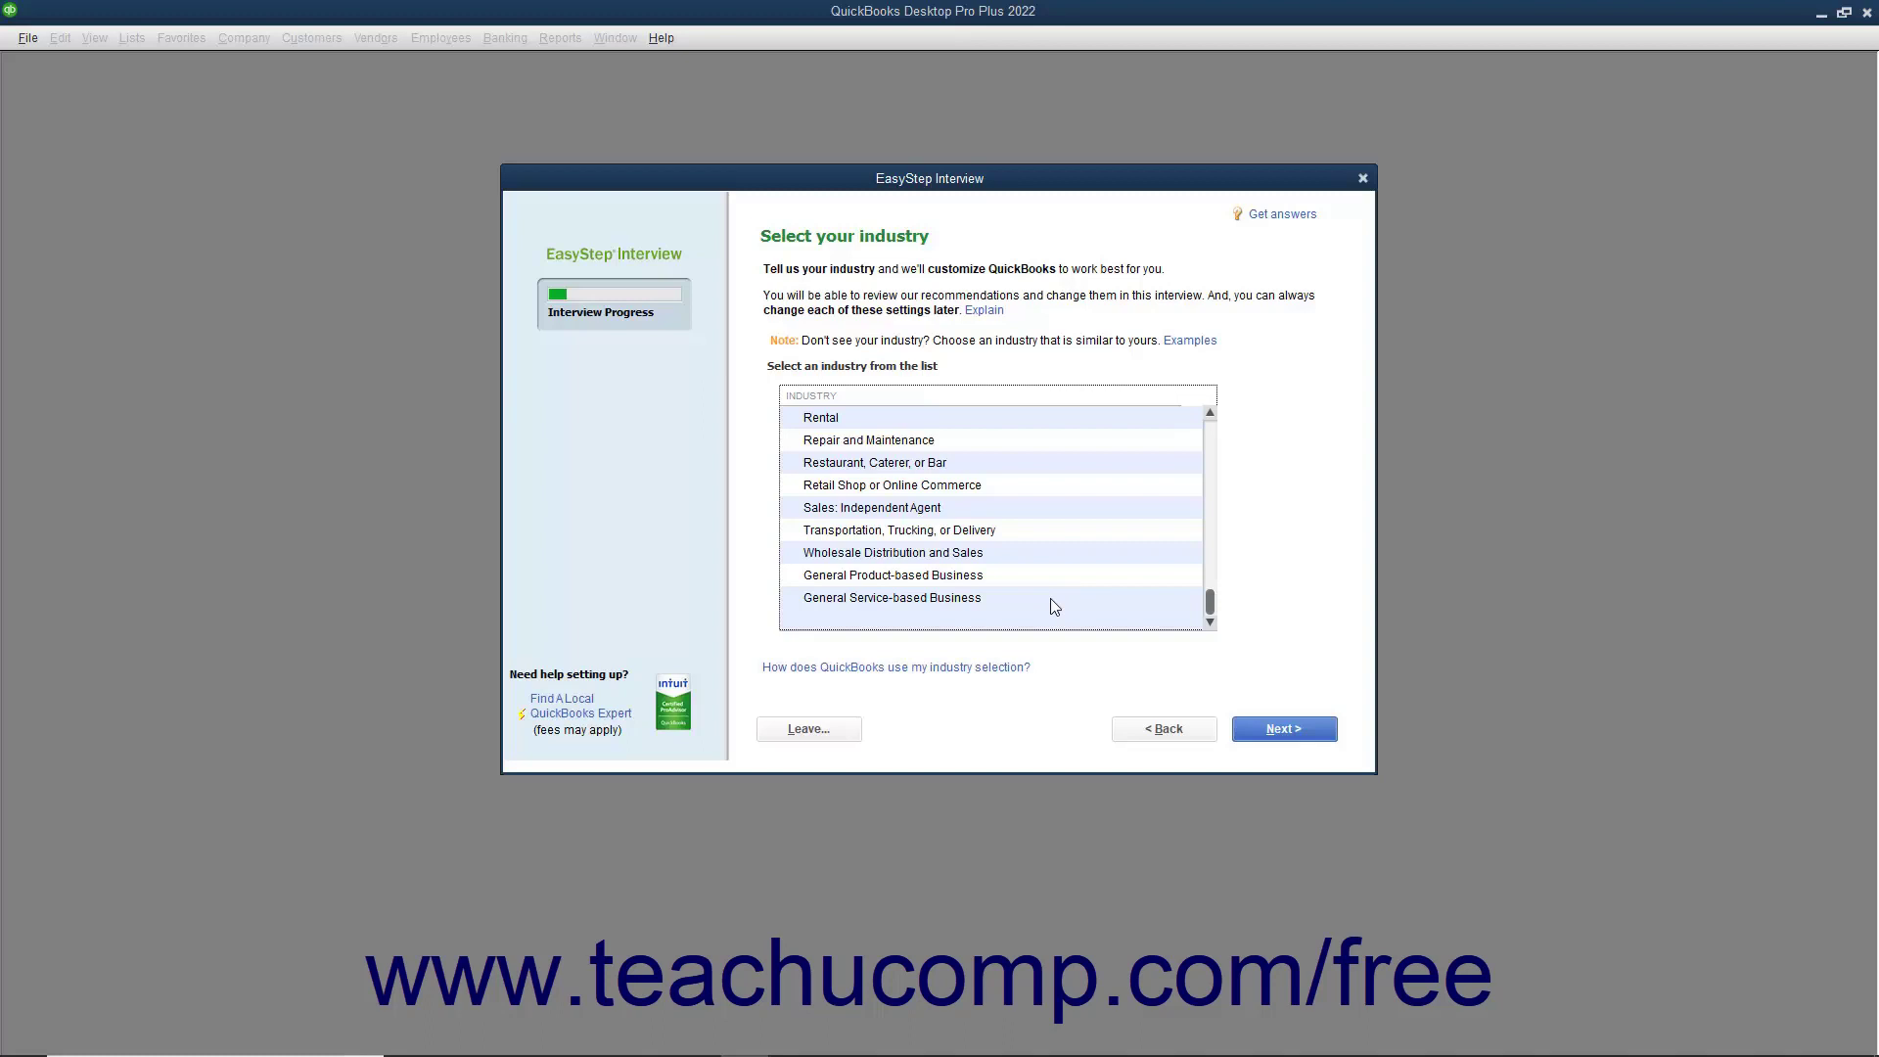
left_click(1008, 580)
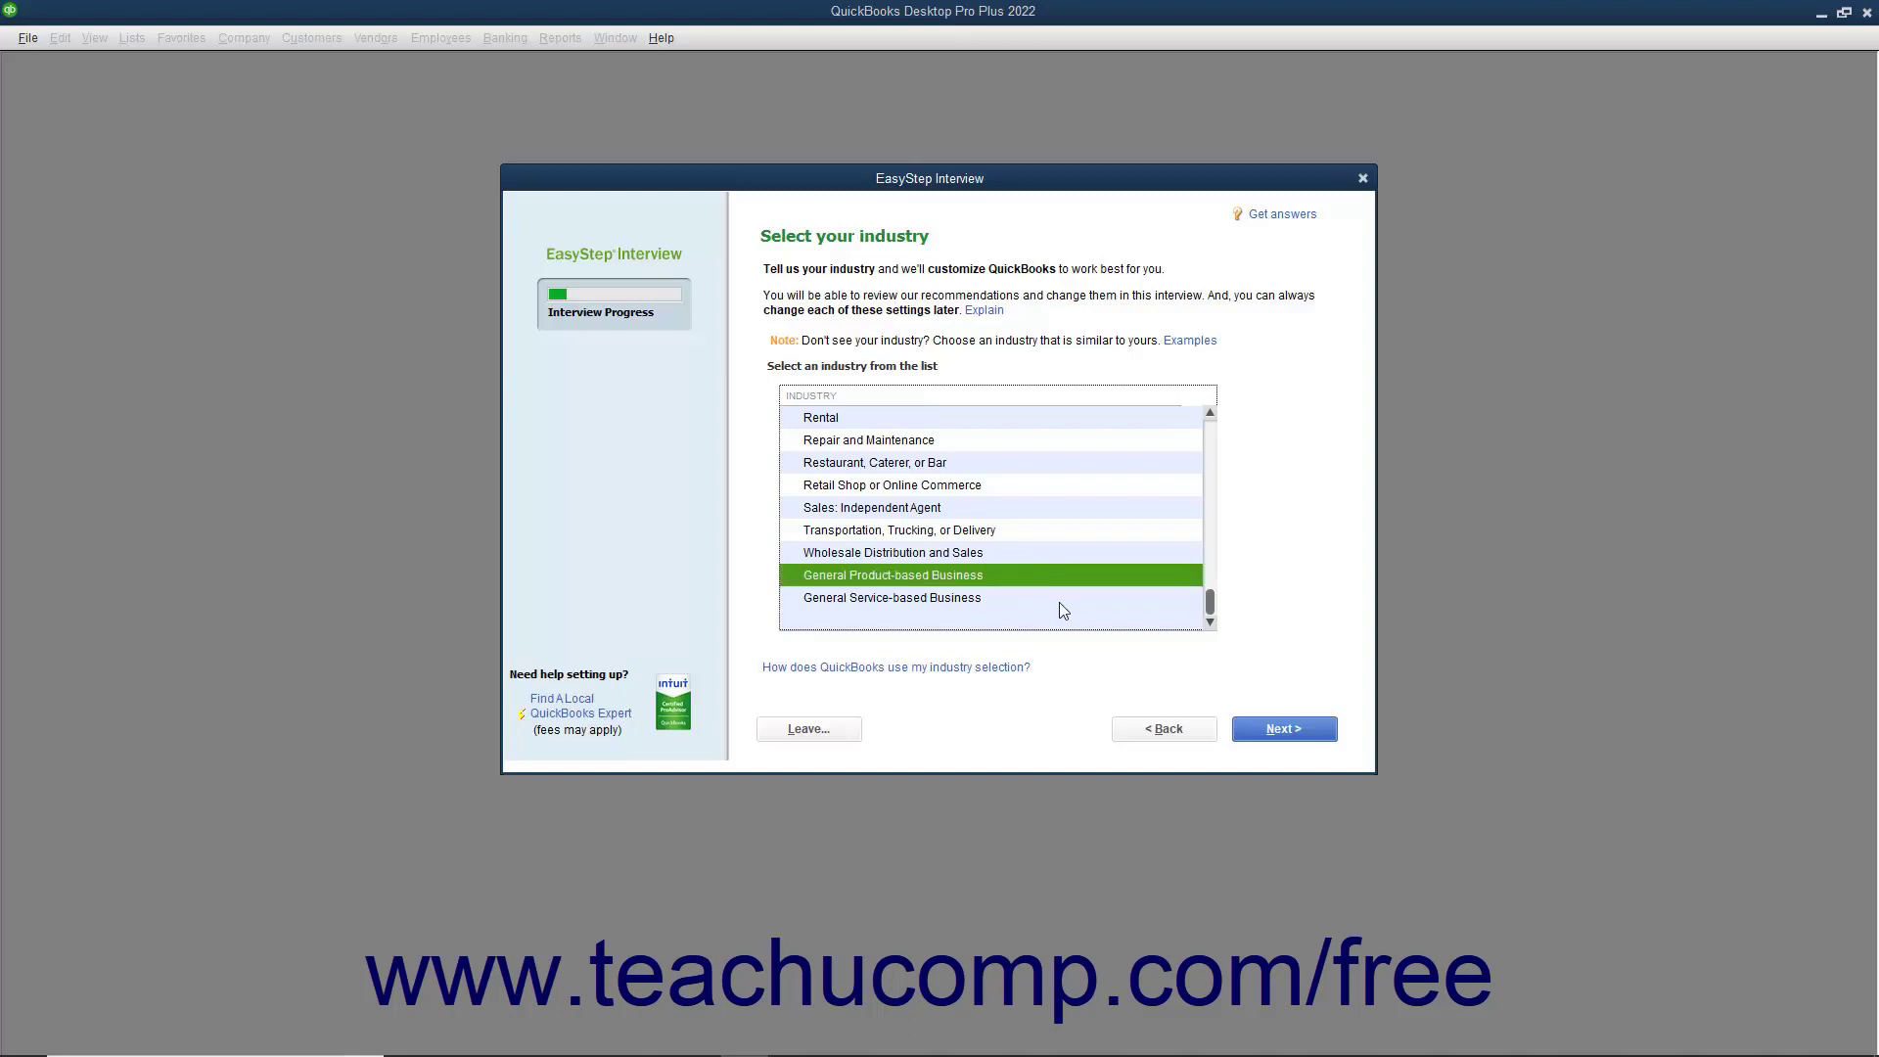
left_click(1264, 729)
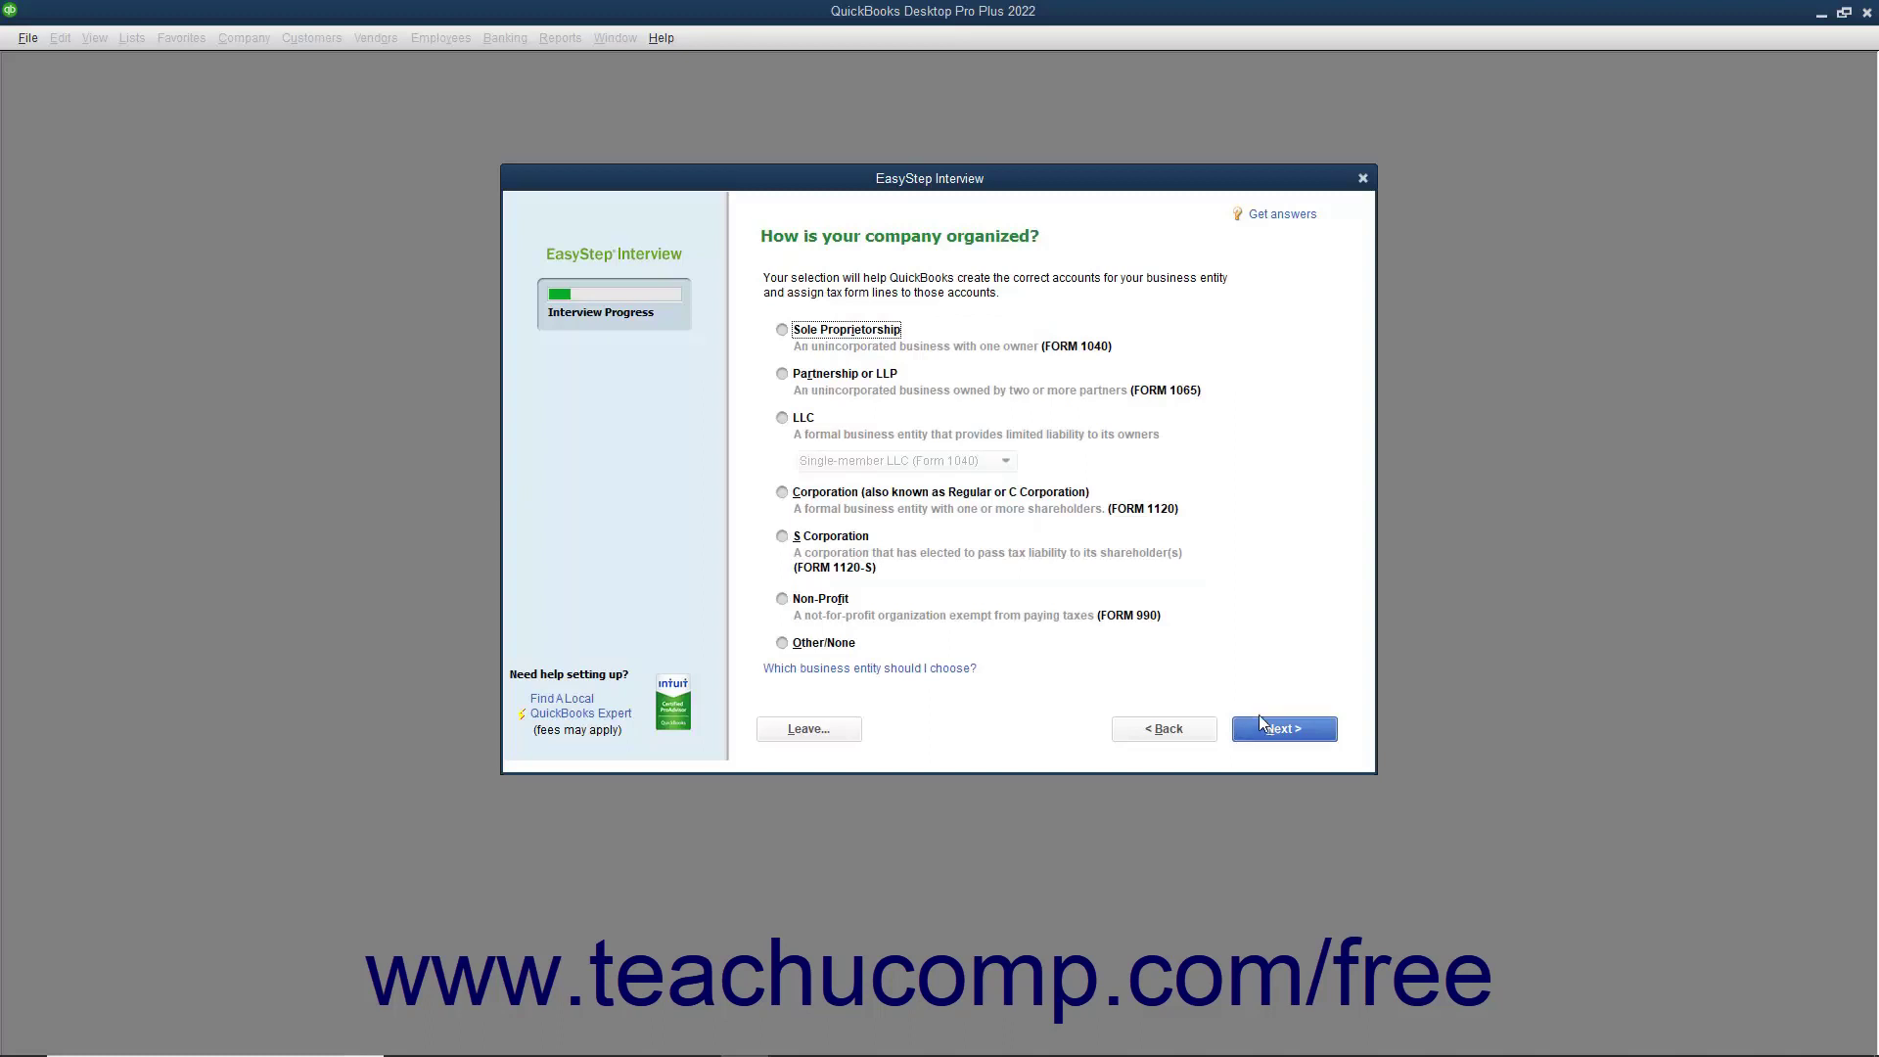
Select Sole Proprietorship as the company type and continue.
left_click(874, 339)
left_click(1256, 727)
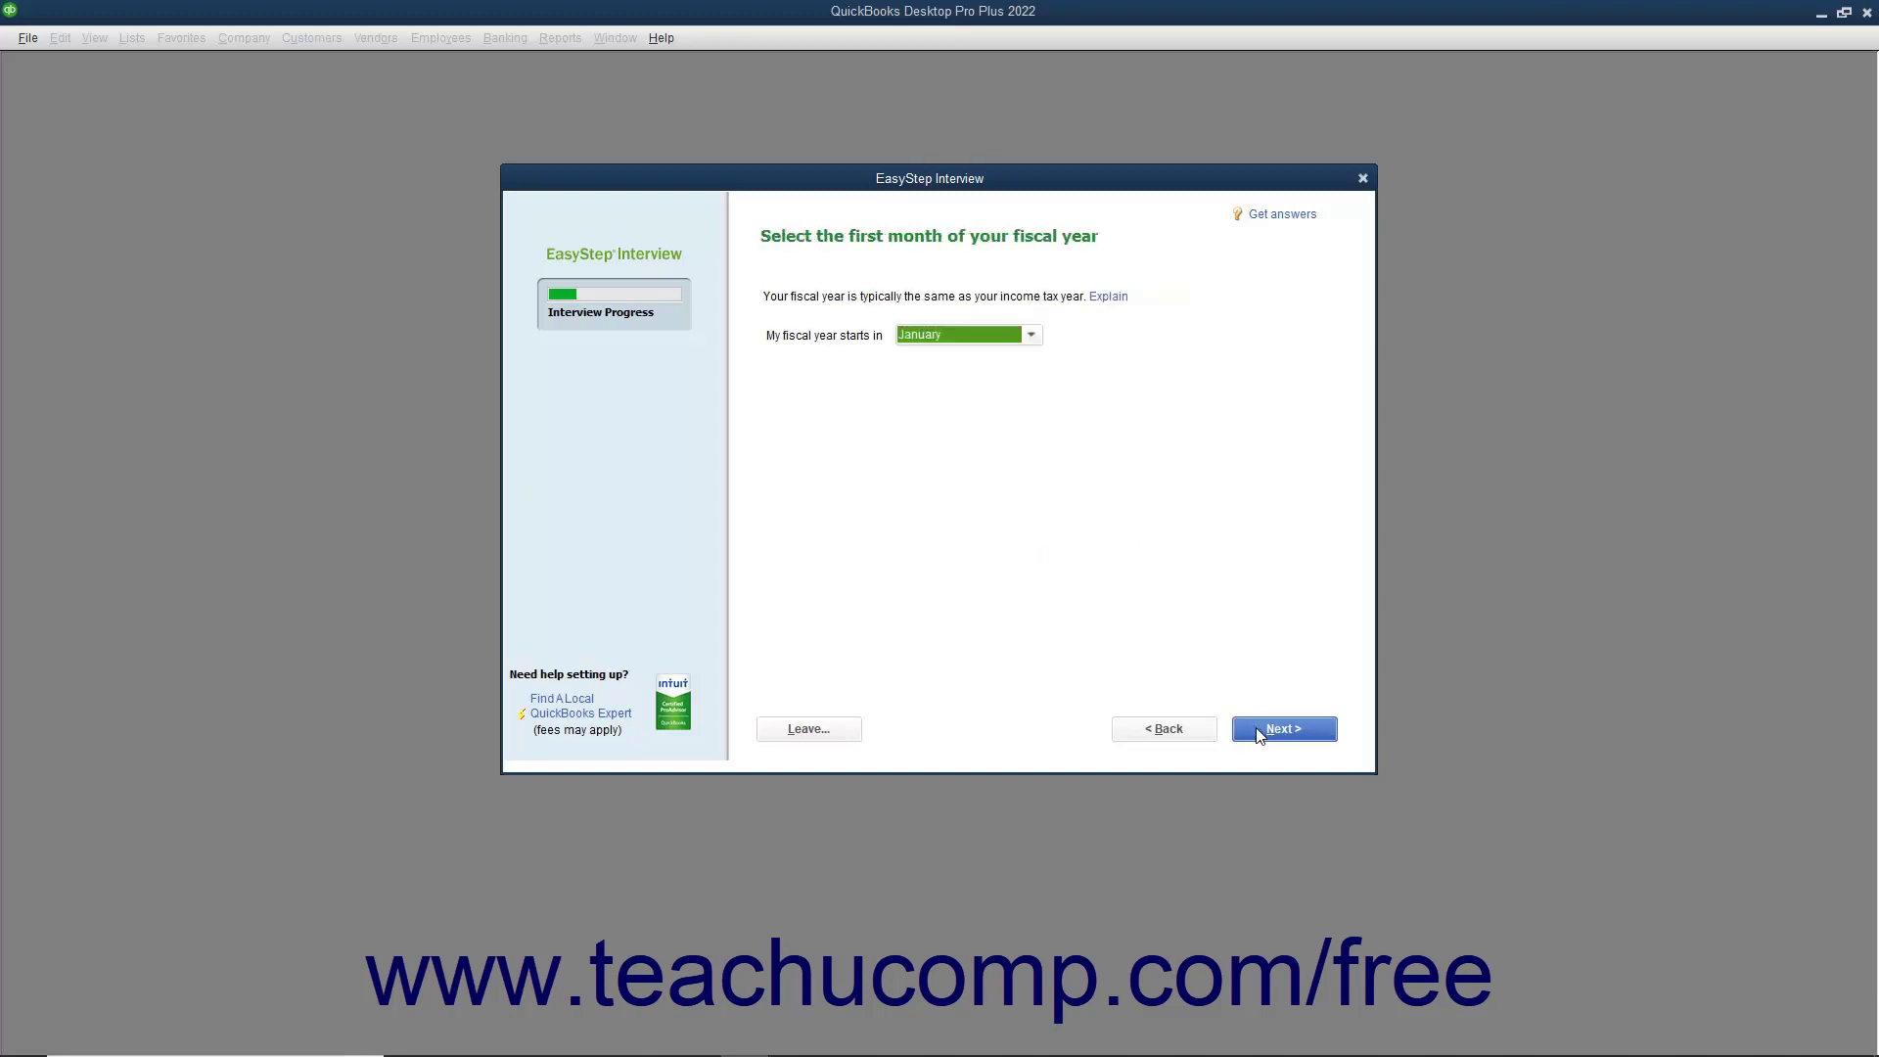
Keep January as the starting month in the fiscal year dropdown.
left_click(1030, 336)
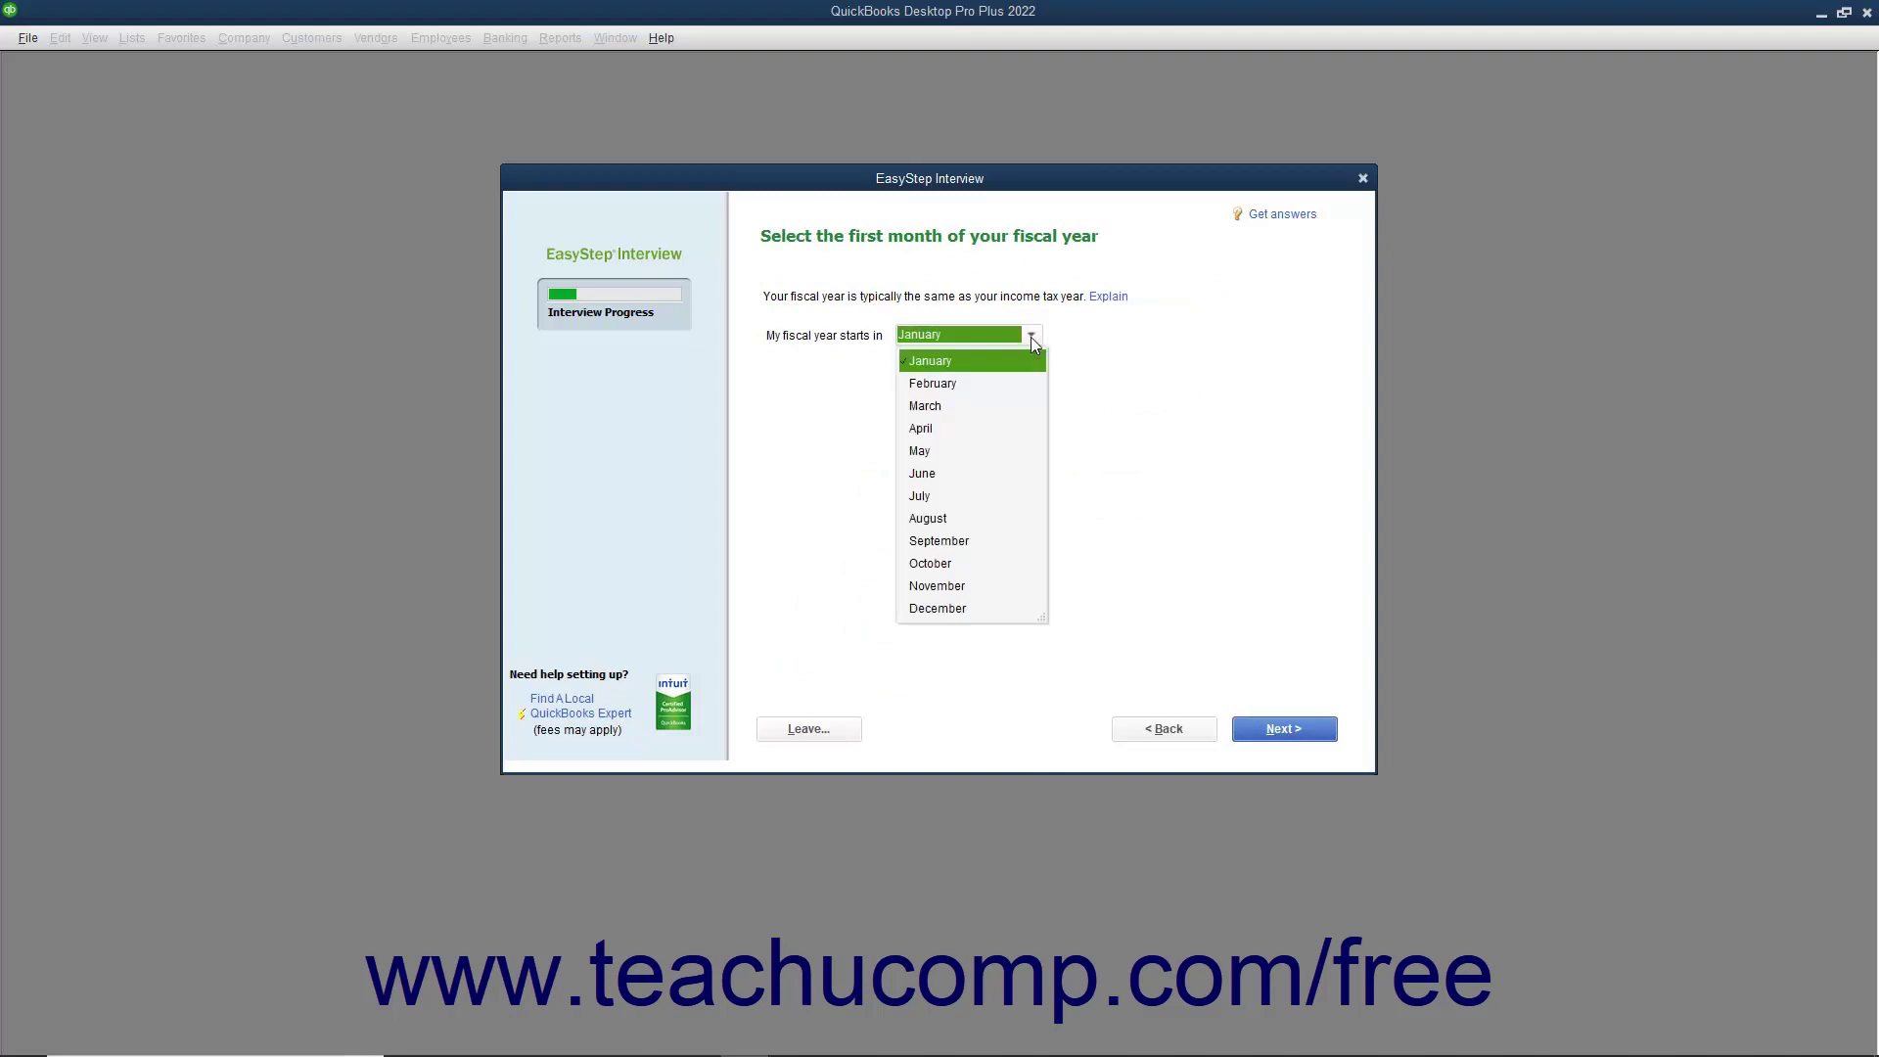
left_click(1030, 337)
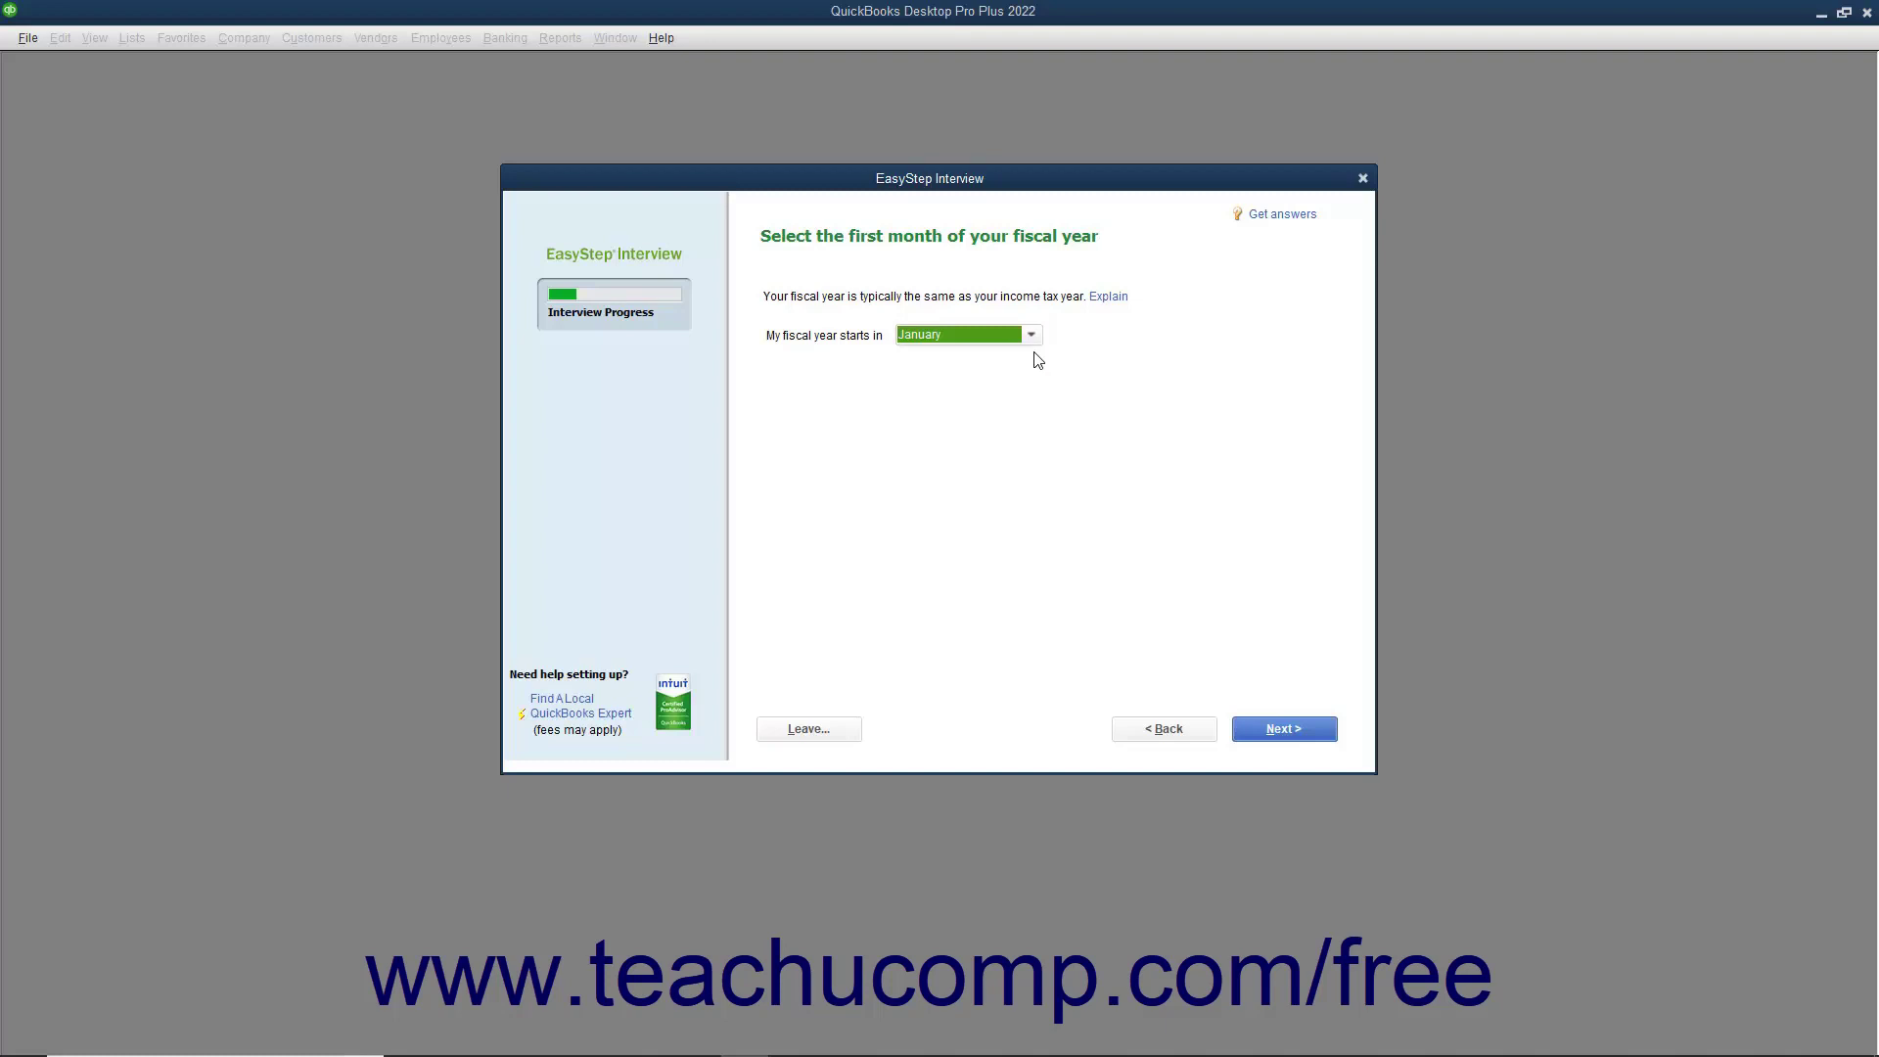
Go to the administrator password page and enter the password in both password fields.
left_click(1269, 732)
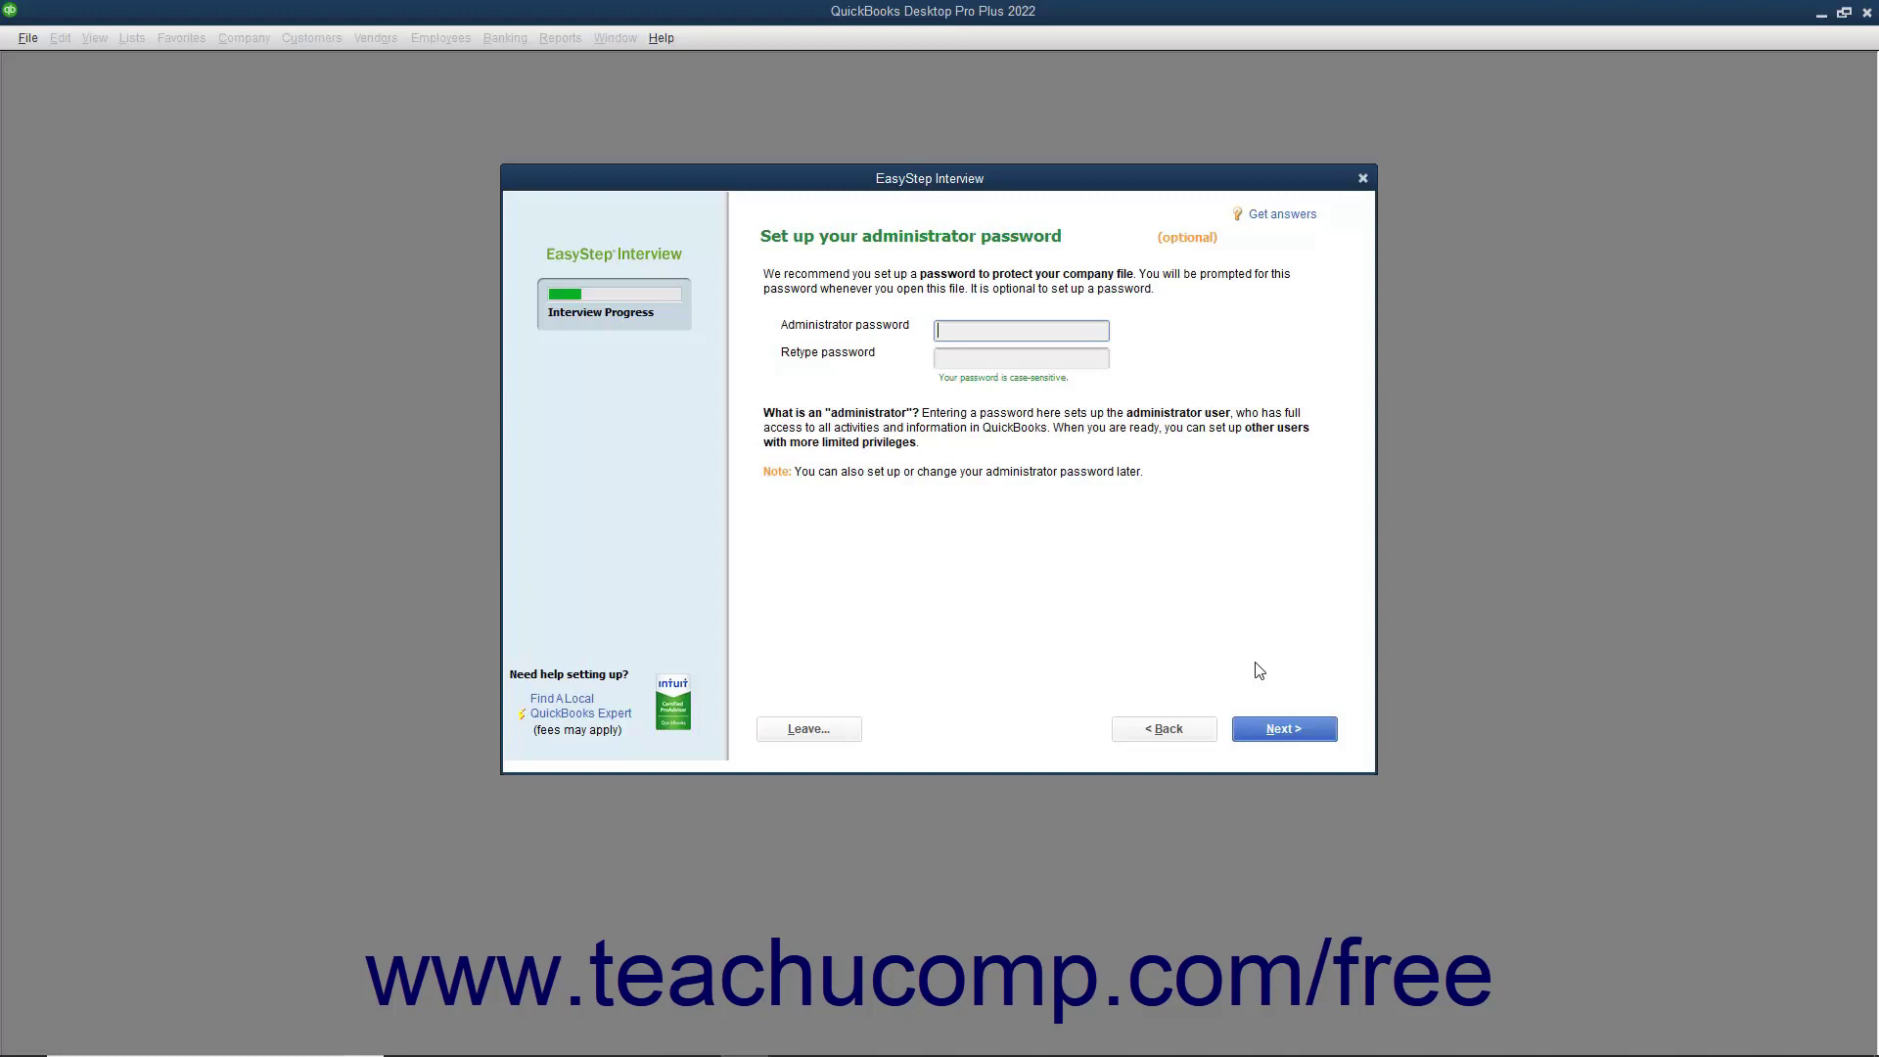
type("*******")
key("Tab")
type("*******")
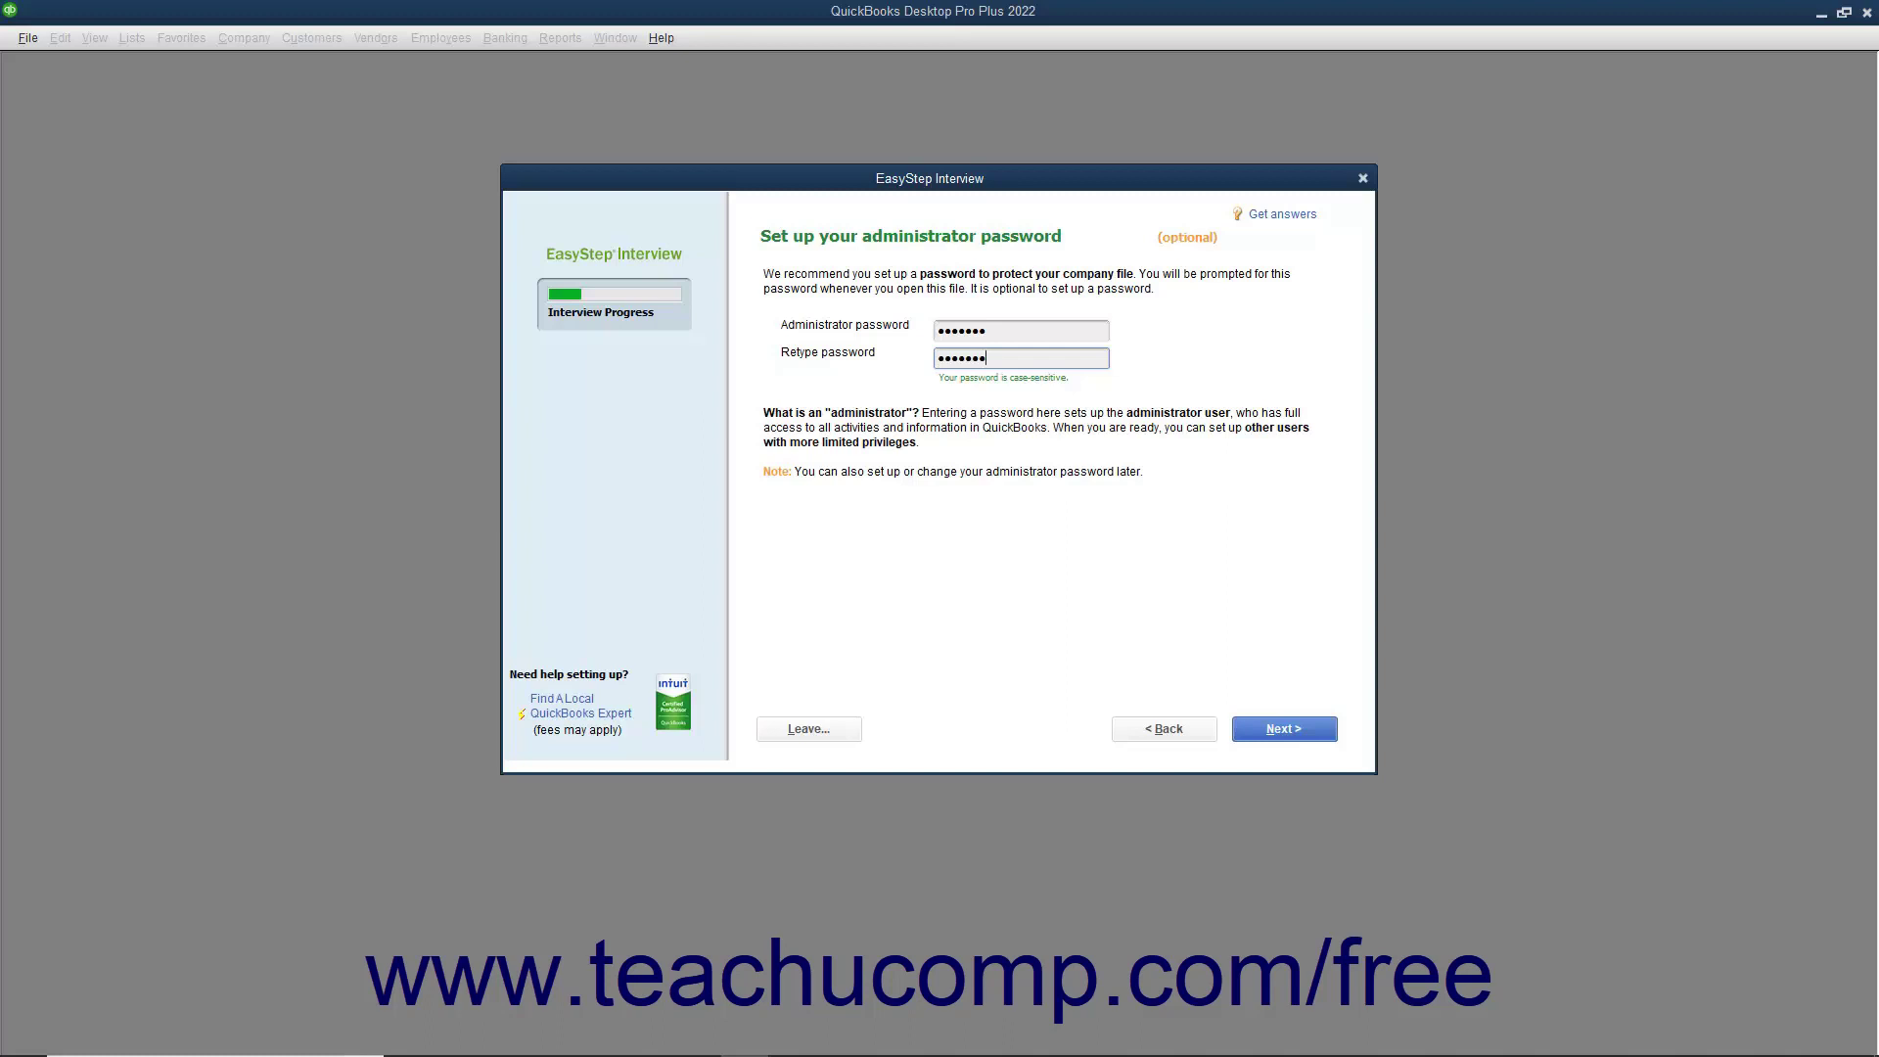
Continue past the administrator password page.
left_click(1312, 739)
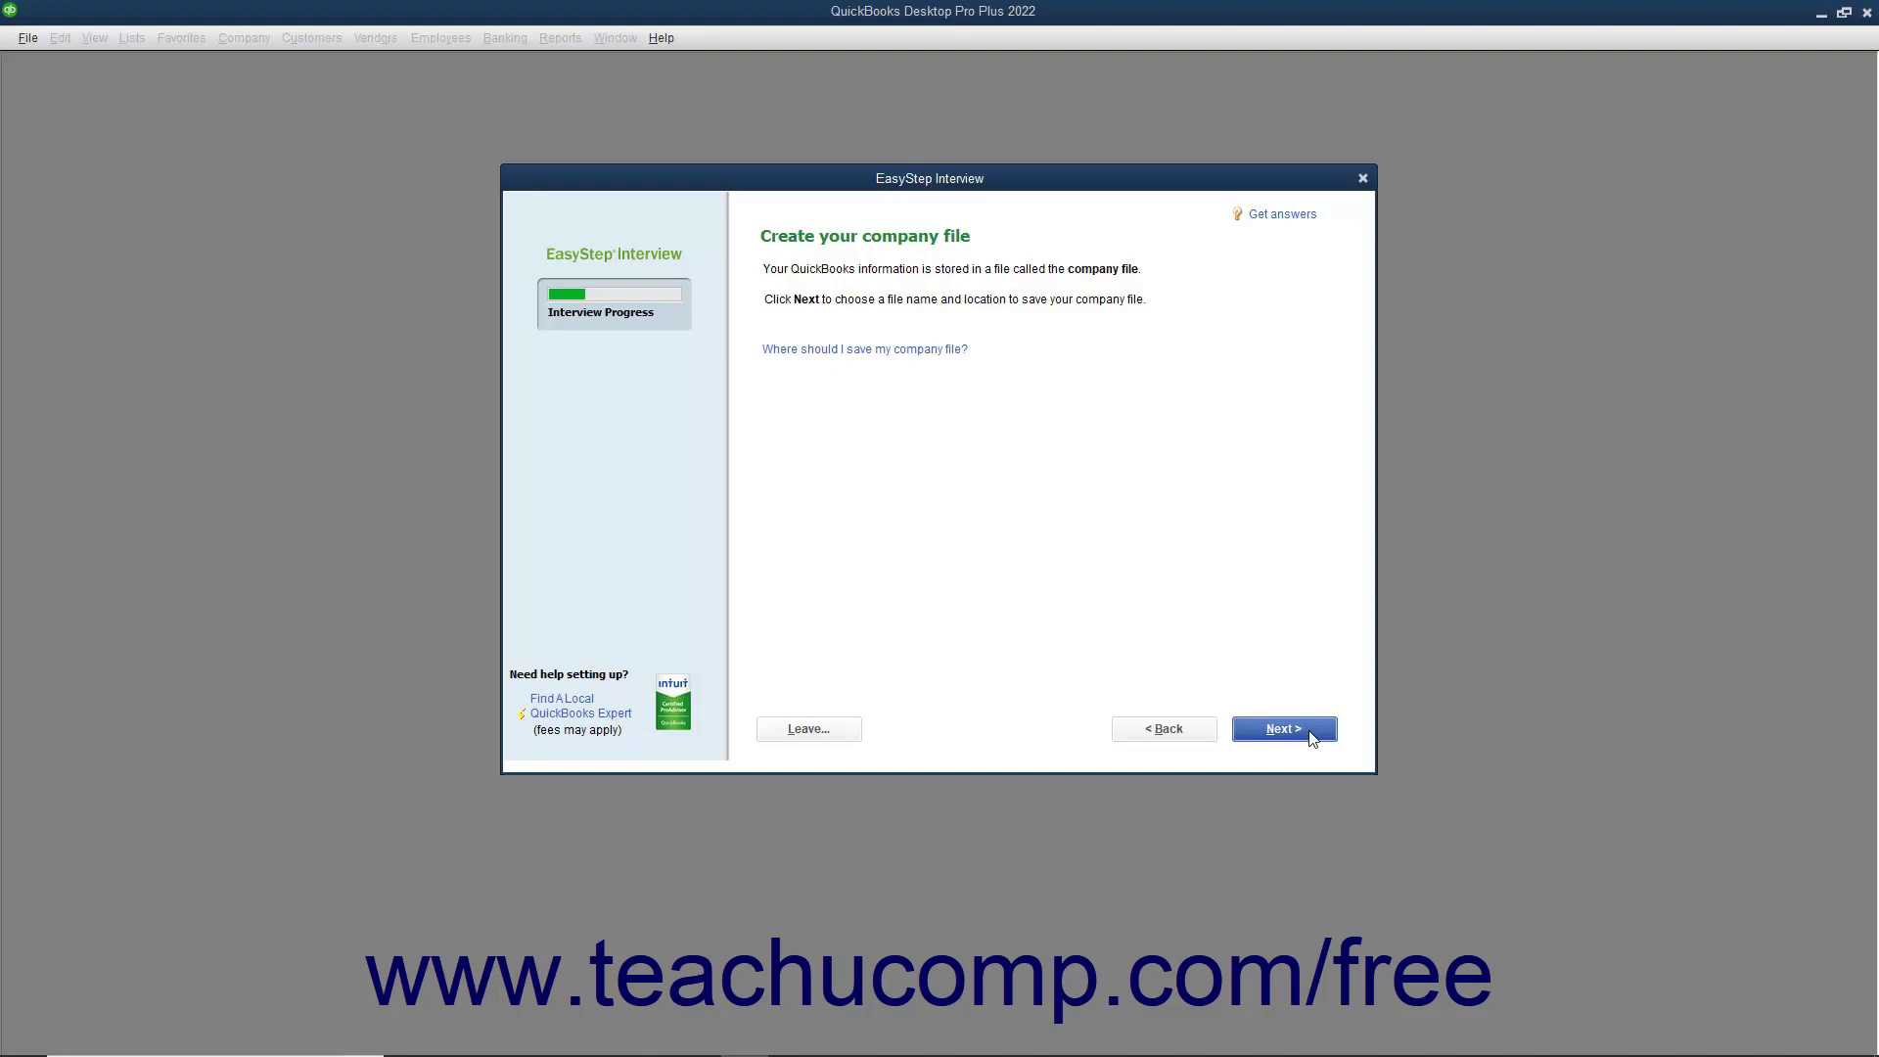
Bring up the save dialog, confirming Sample Company.QBW in the QuickBooks 2020 folder.
left_click(1282, 729)
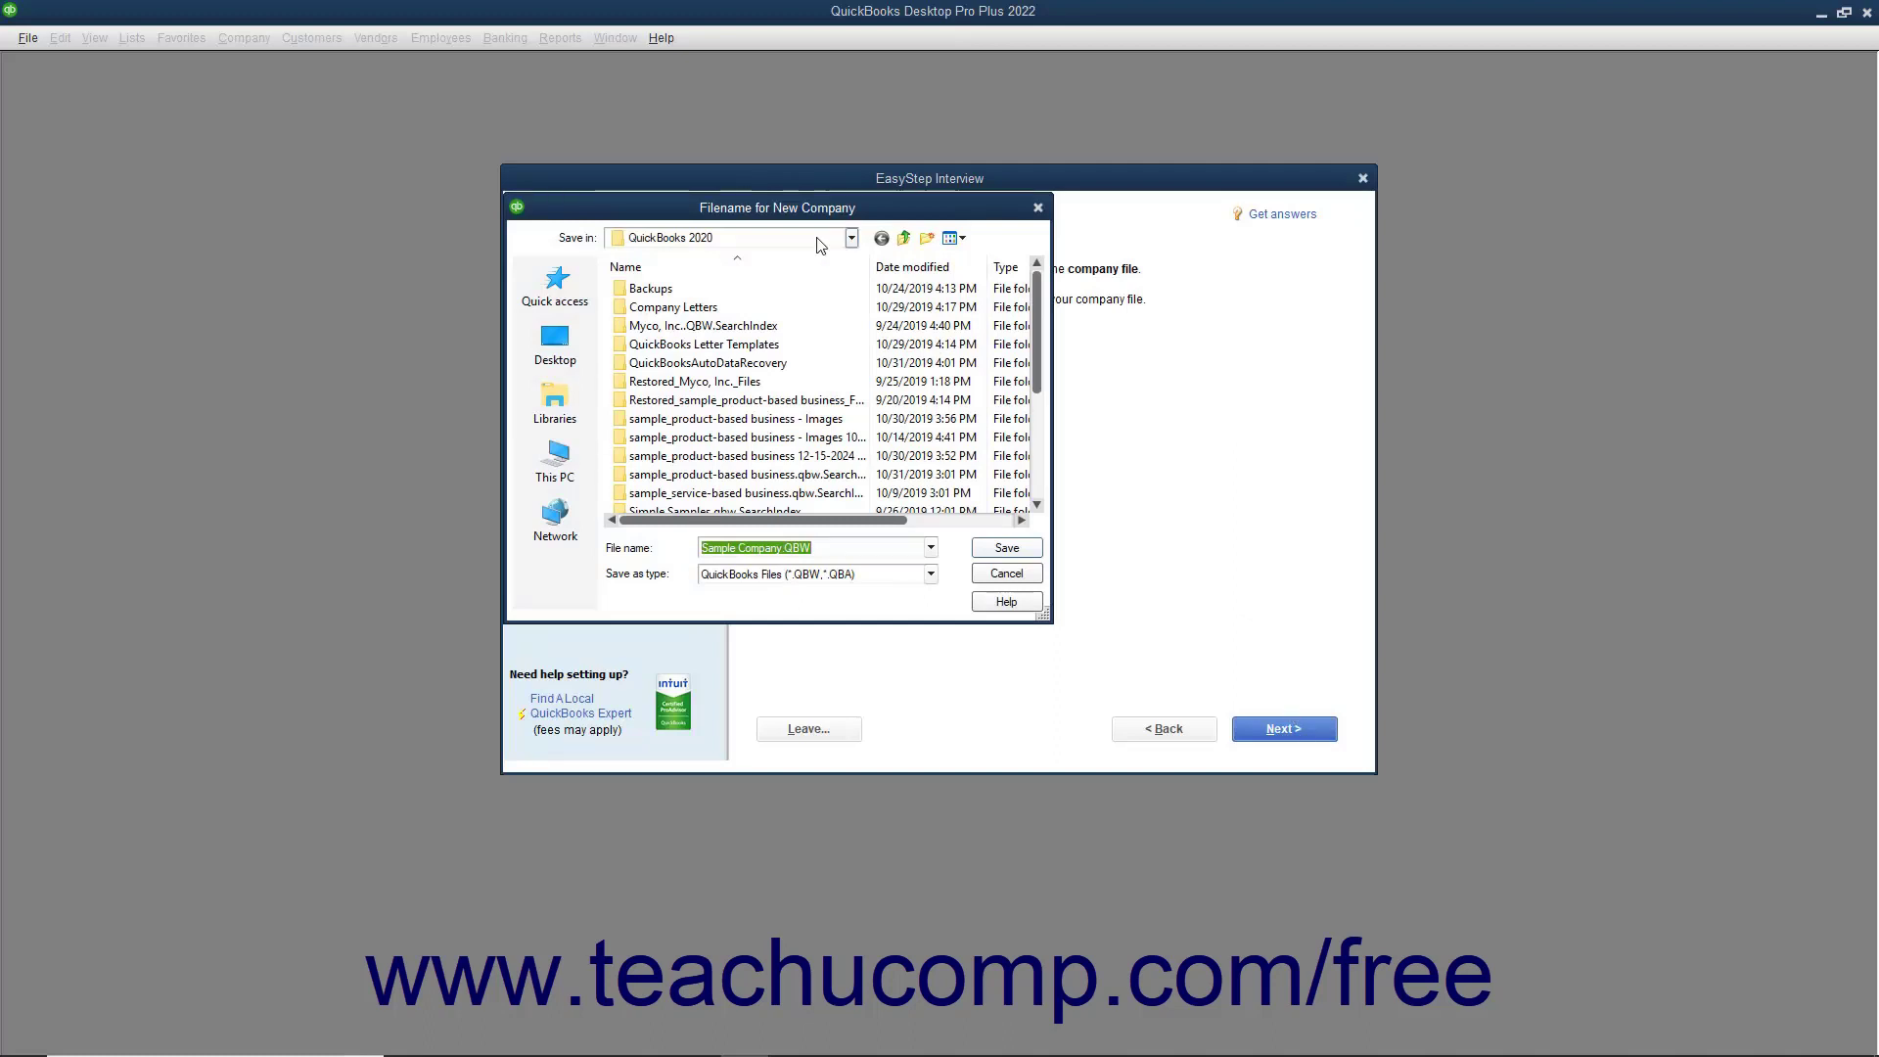
left_click(849, 238)
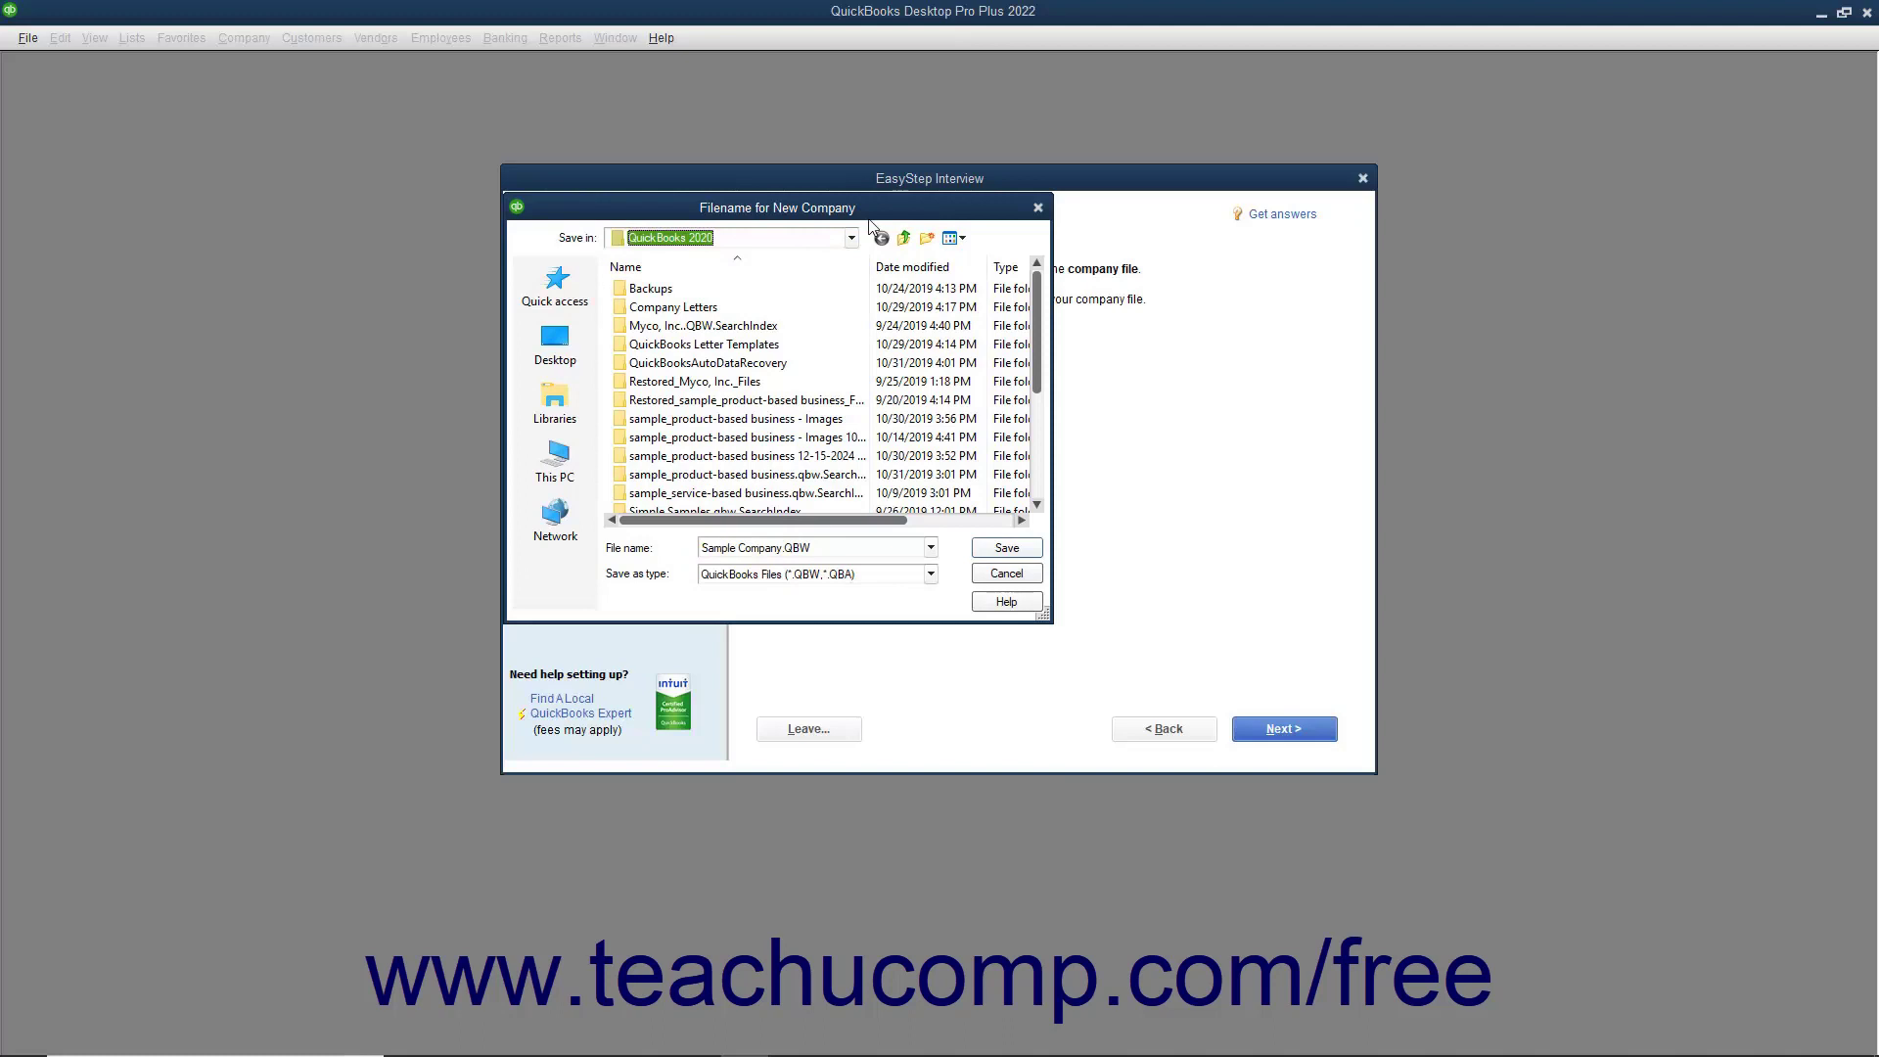
left_click(824, 547)
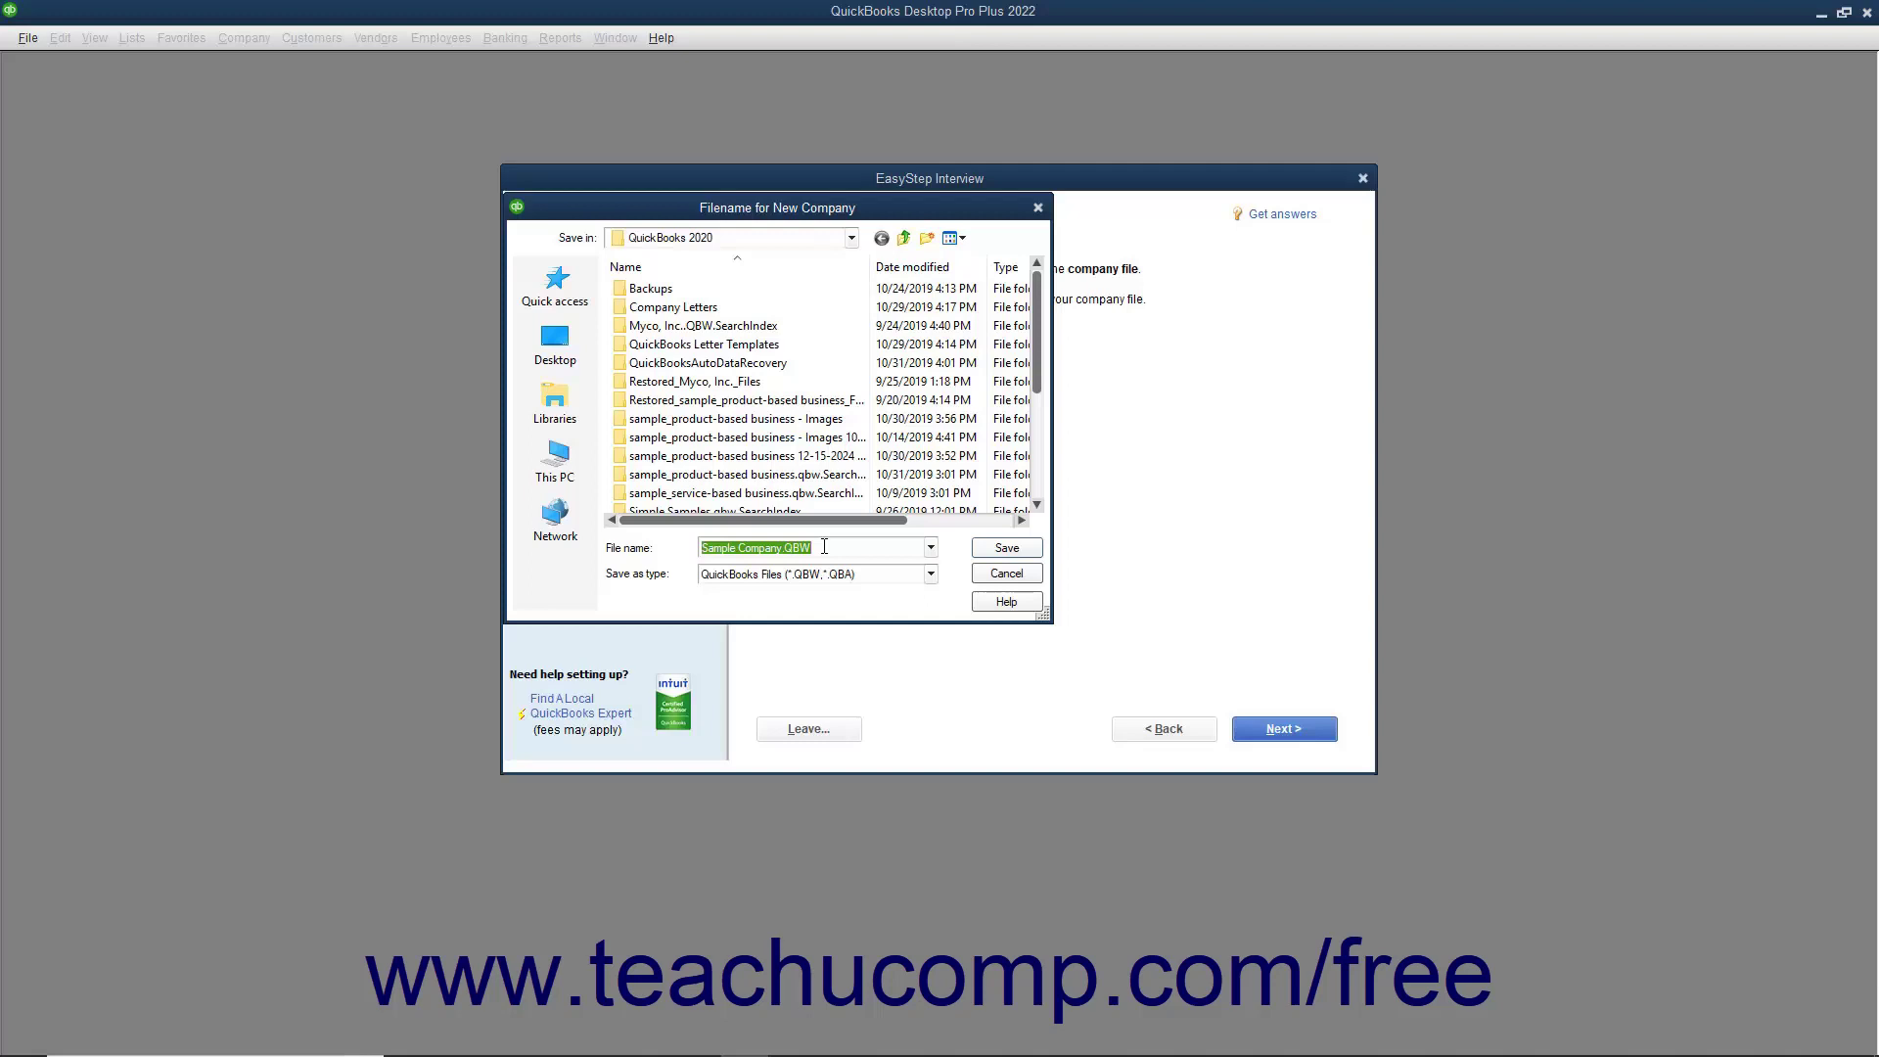
Save Sample Company.QBW to create the company file.
left_click(980, 558)
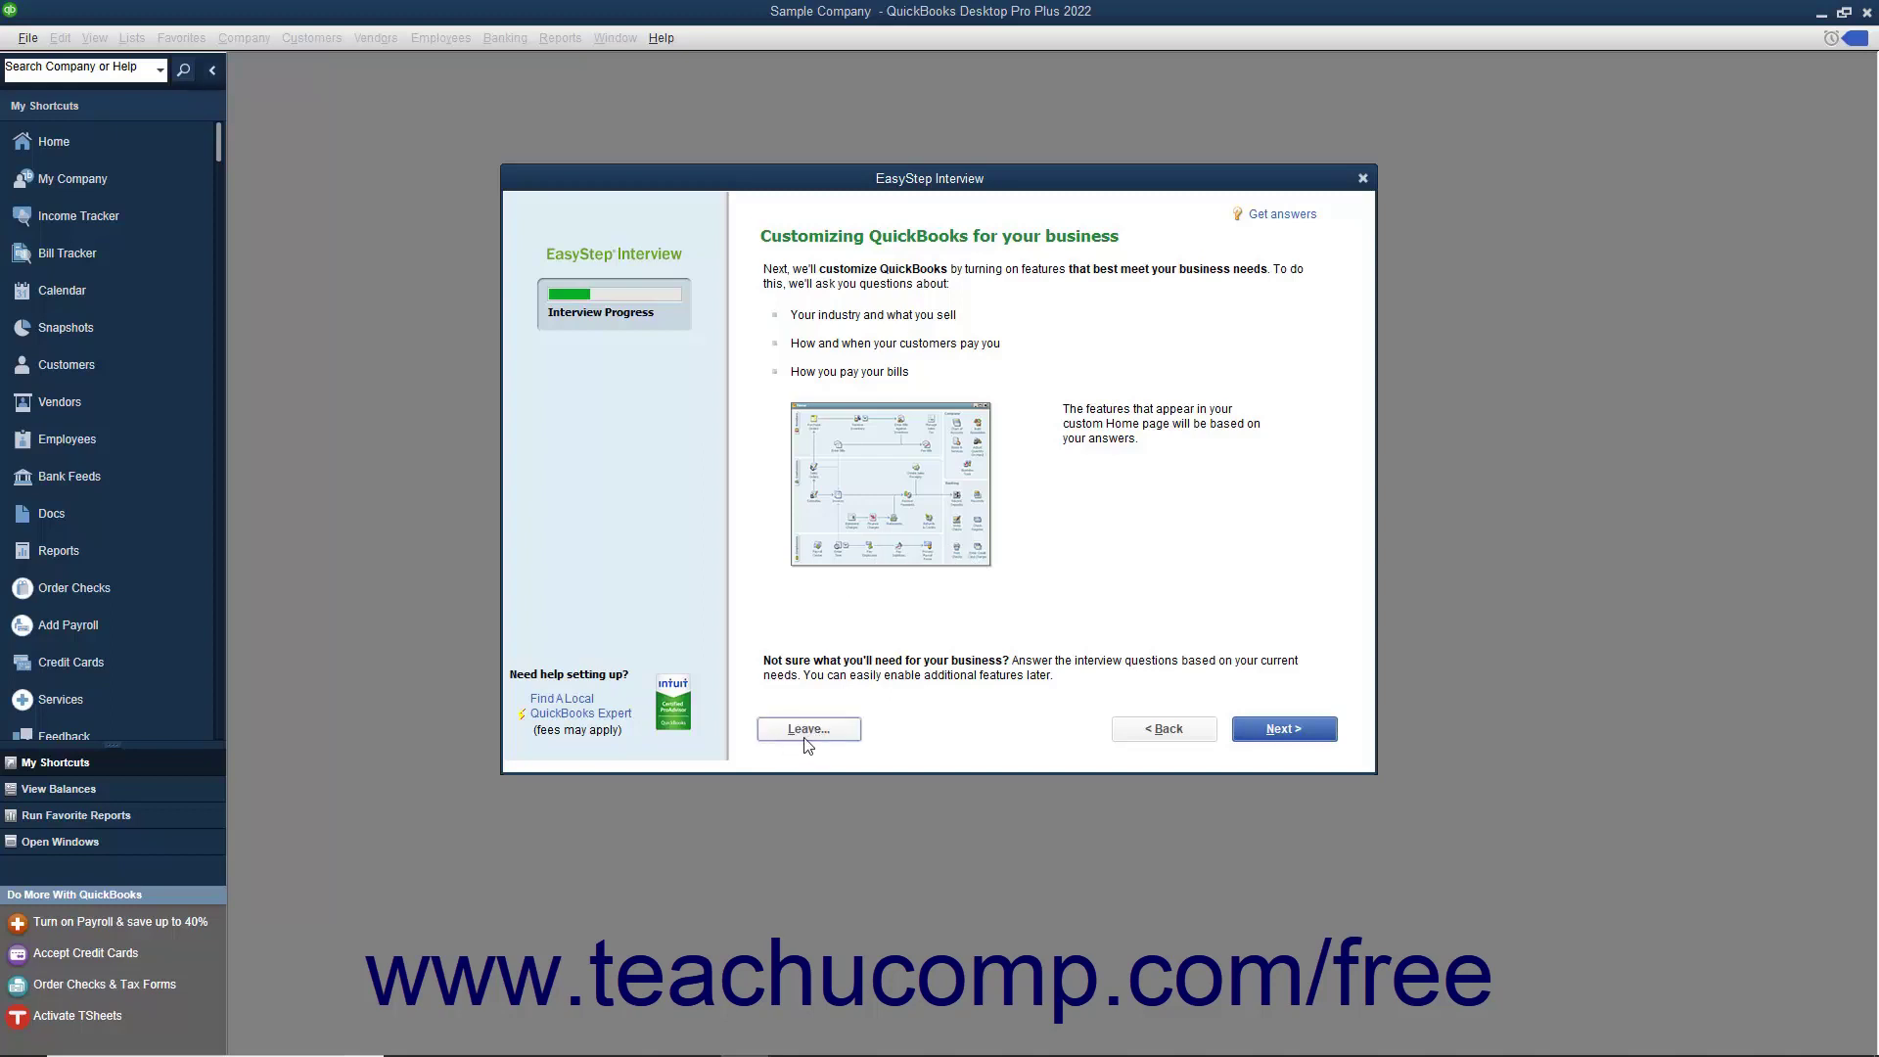
Specify that the business sells both services and products, keeping sales tax, estimates and billing statements.
left_click(1252, 733)
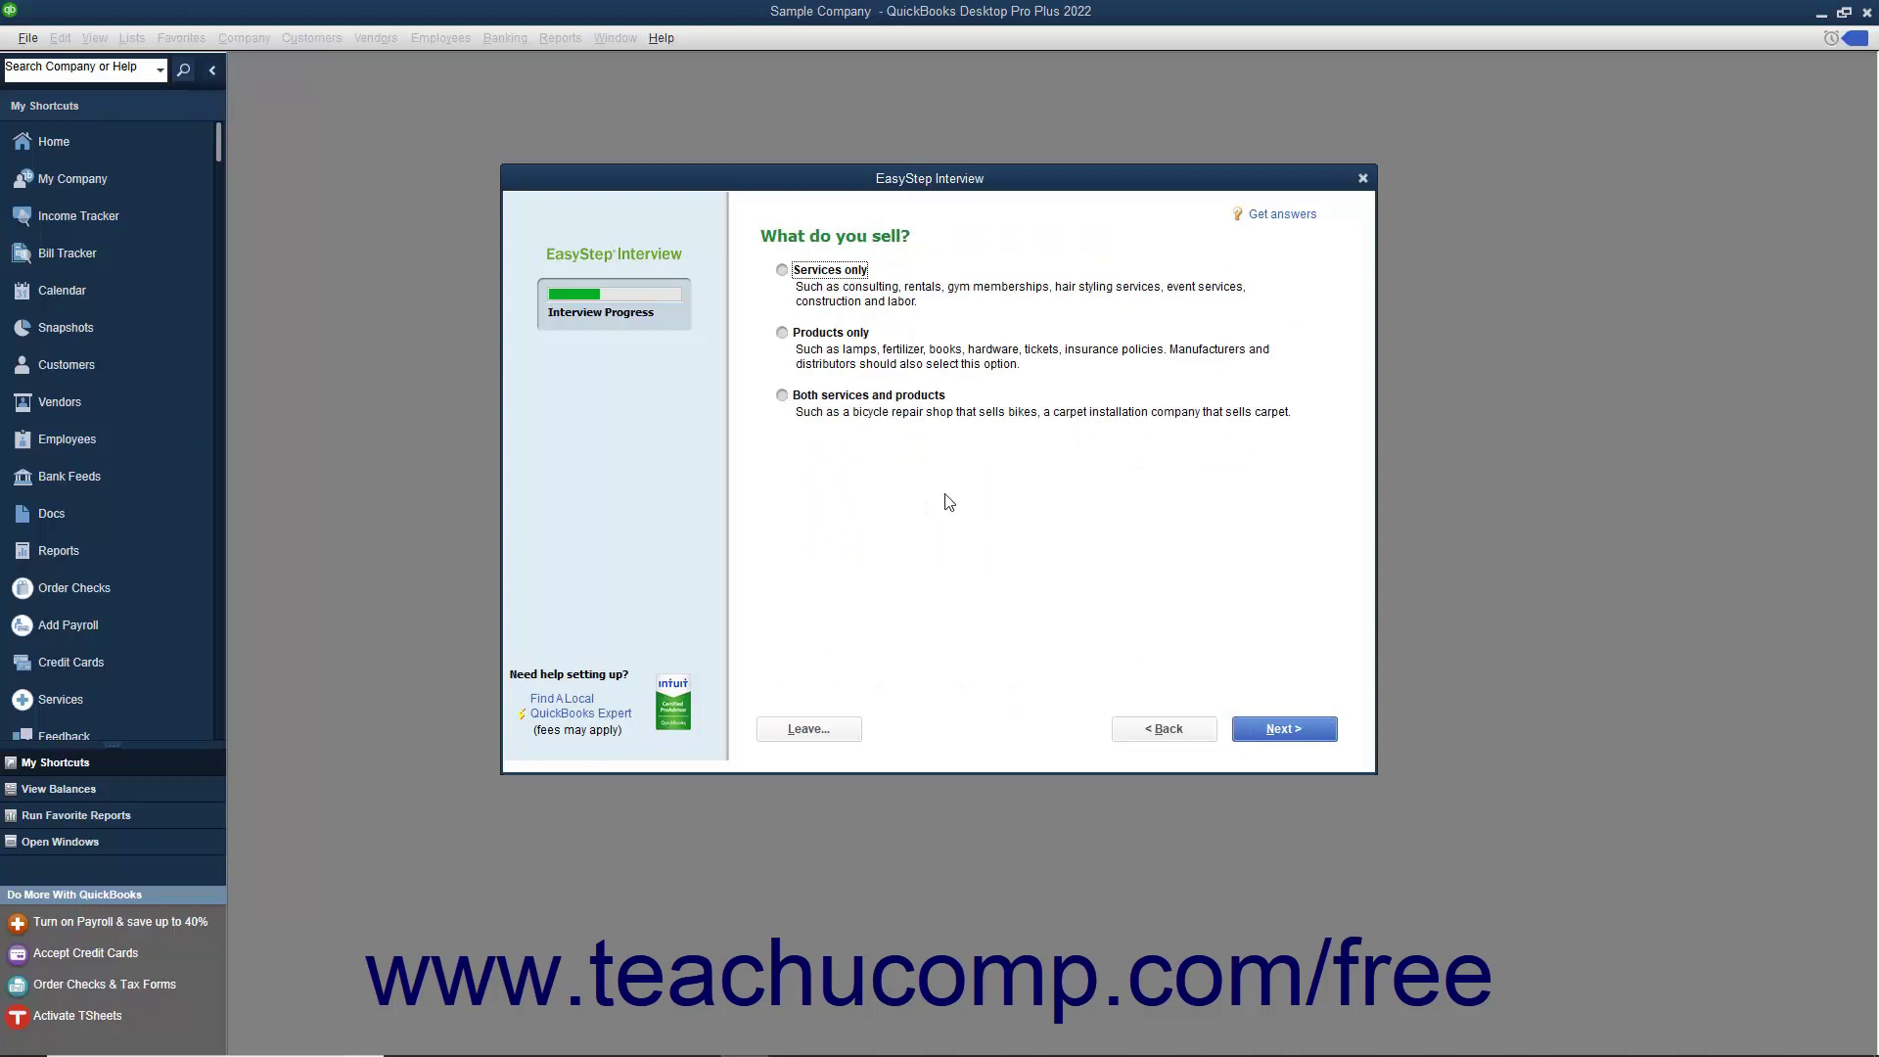
left_click(812, 401)
left_click(1258, 733)
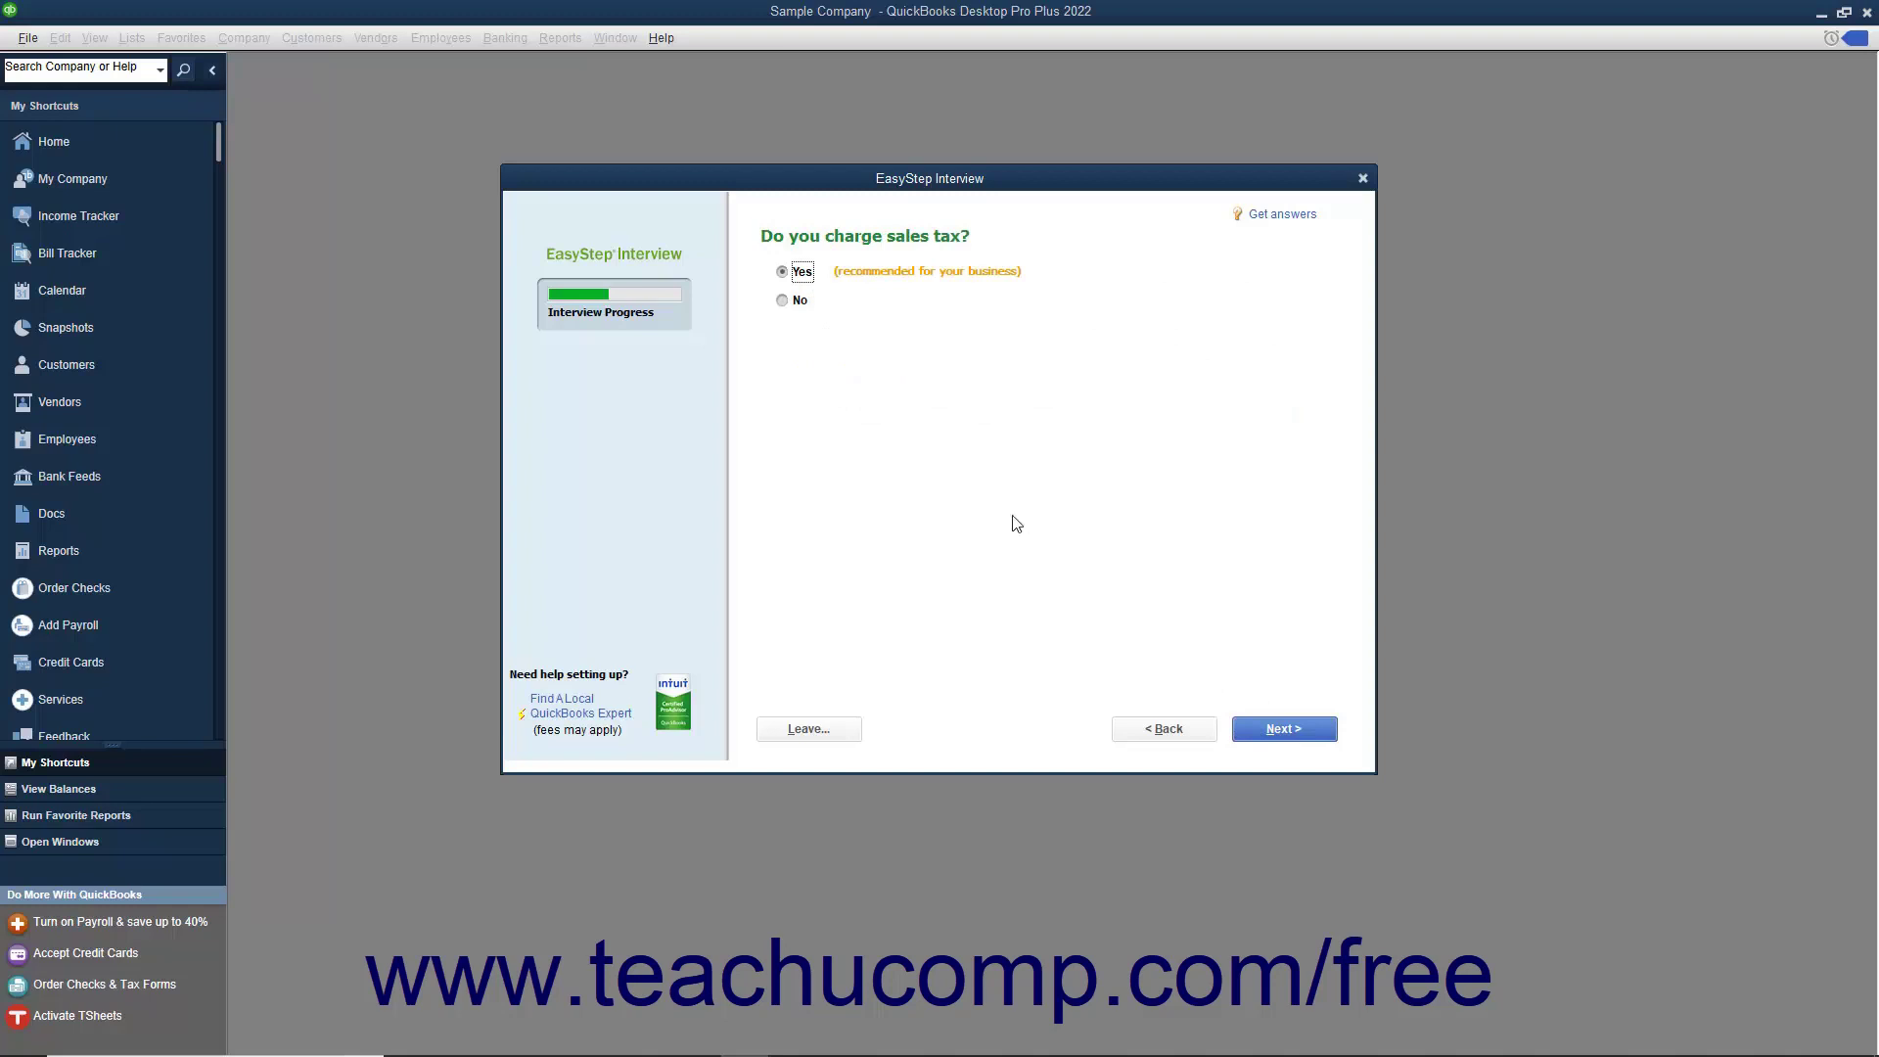
left_click(1260, 736)
left_click(1260, 735)
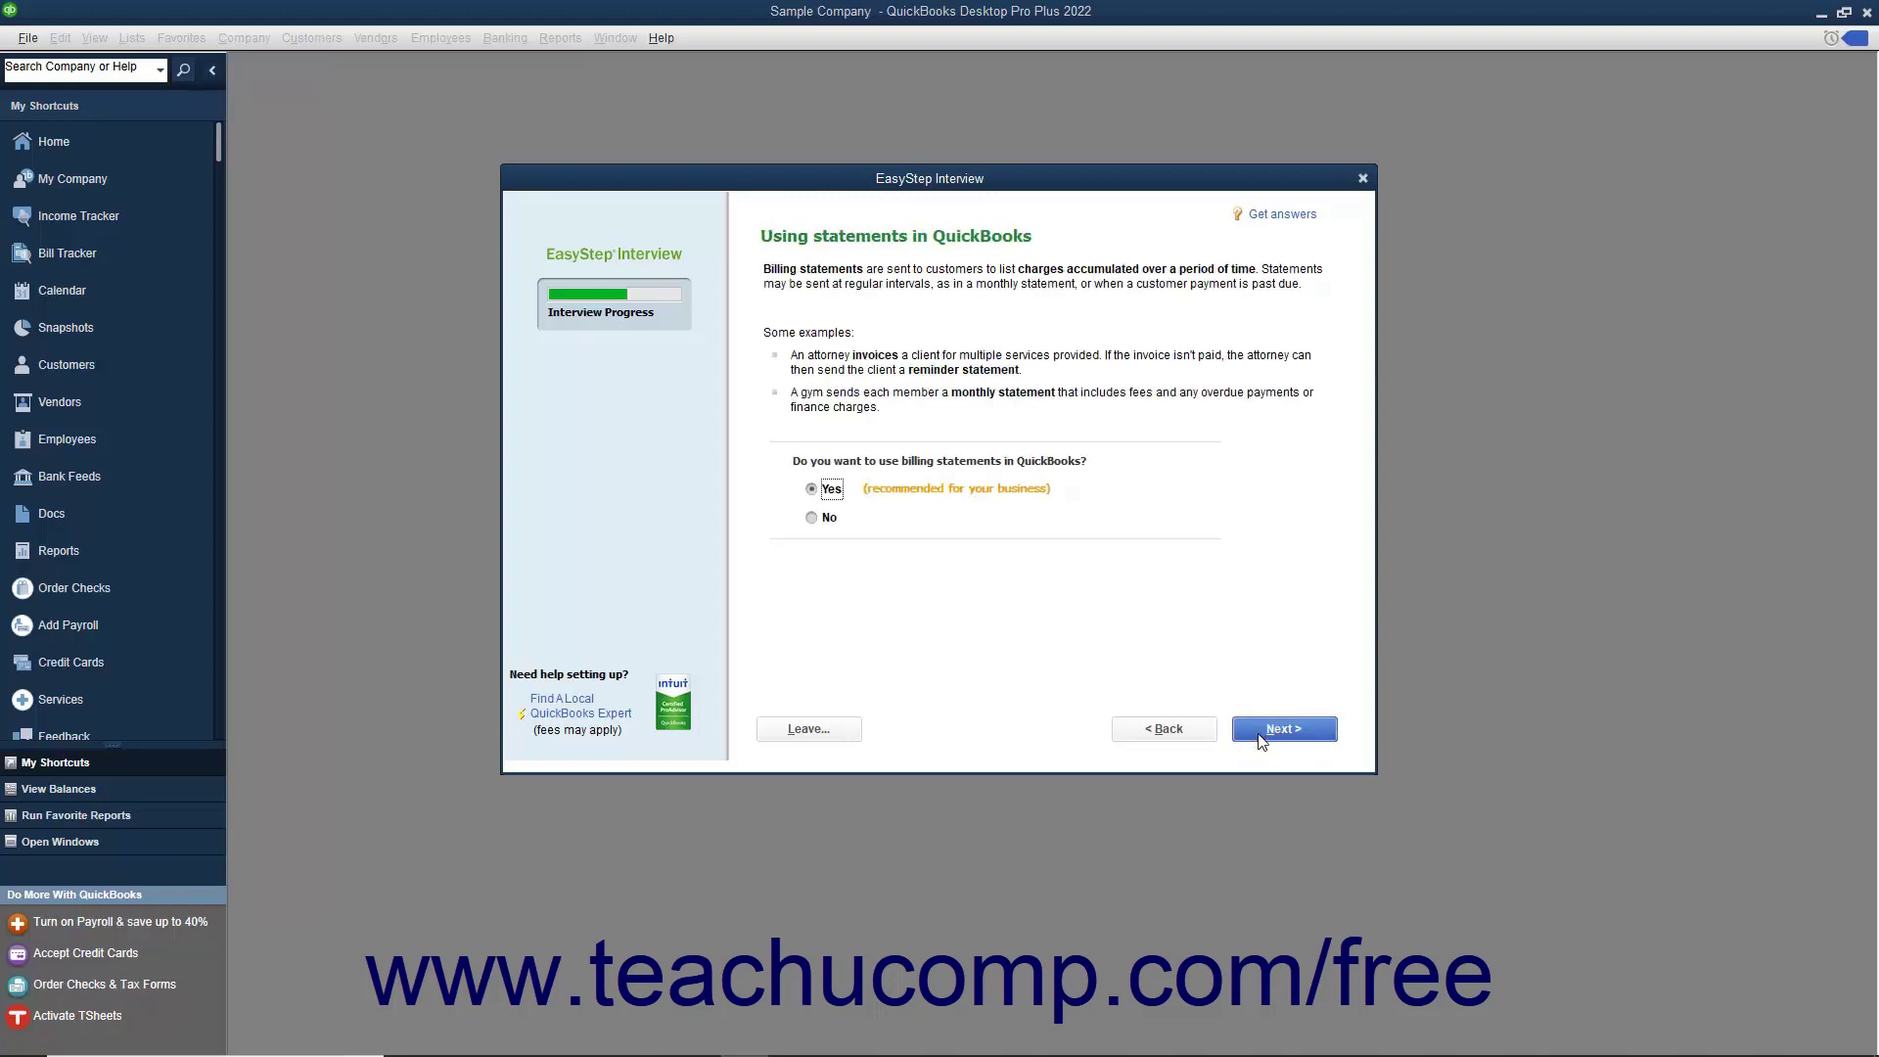
left_click(1260, 735)
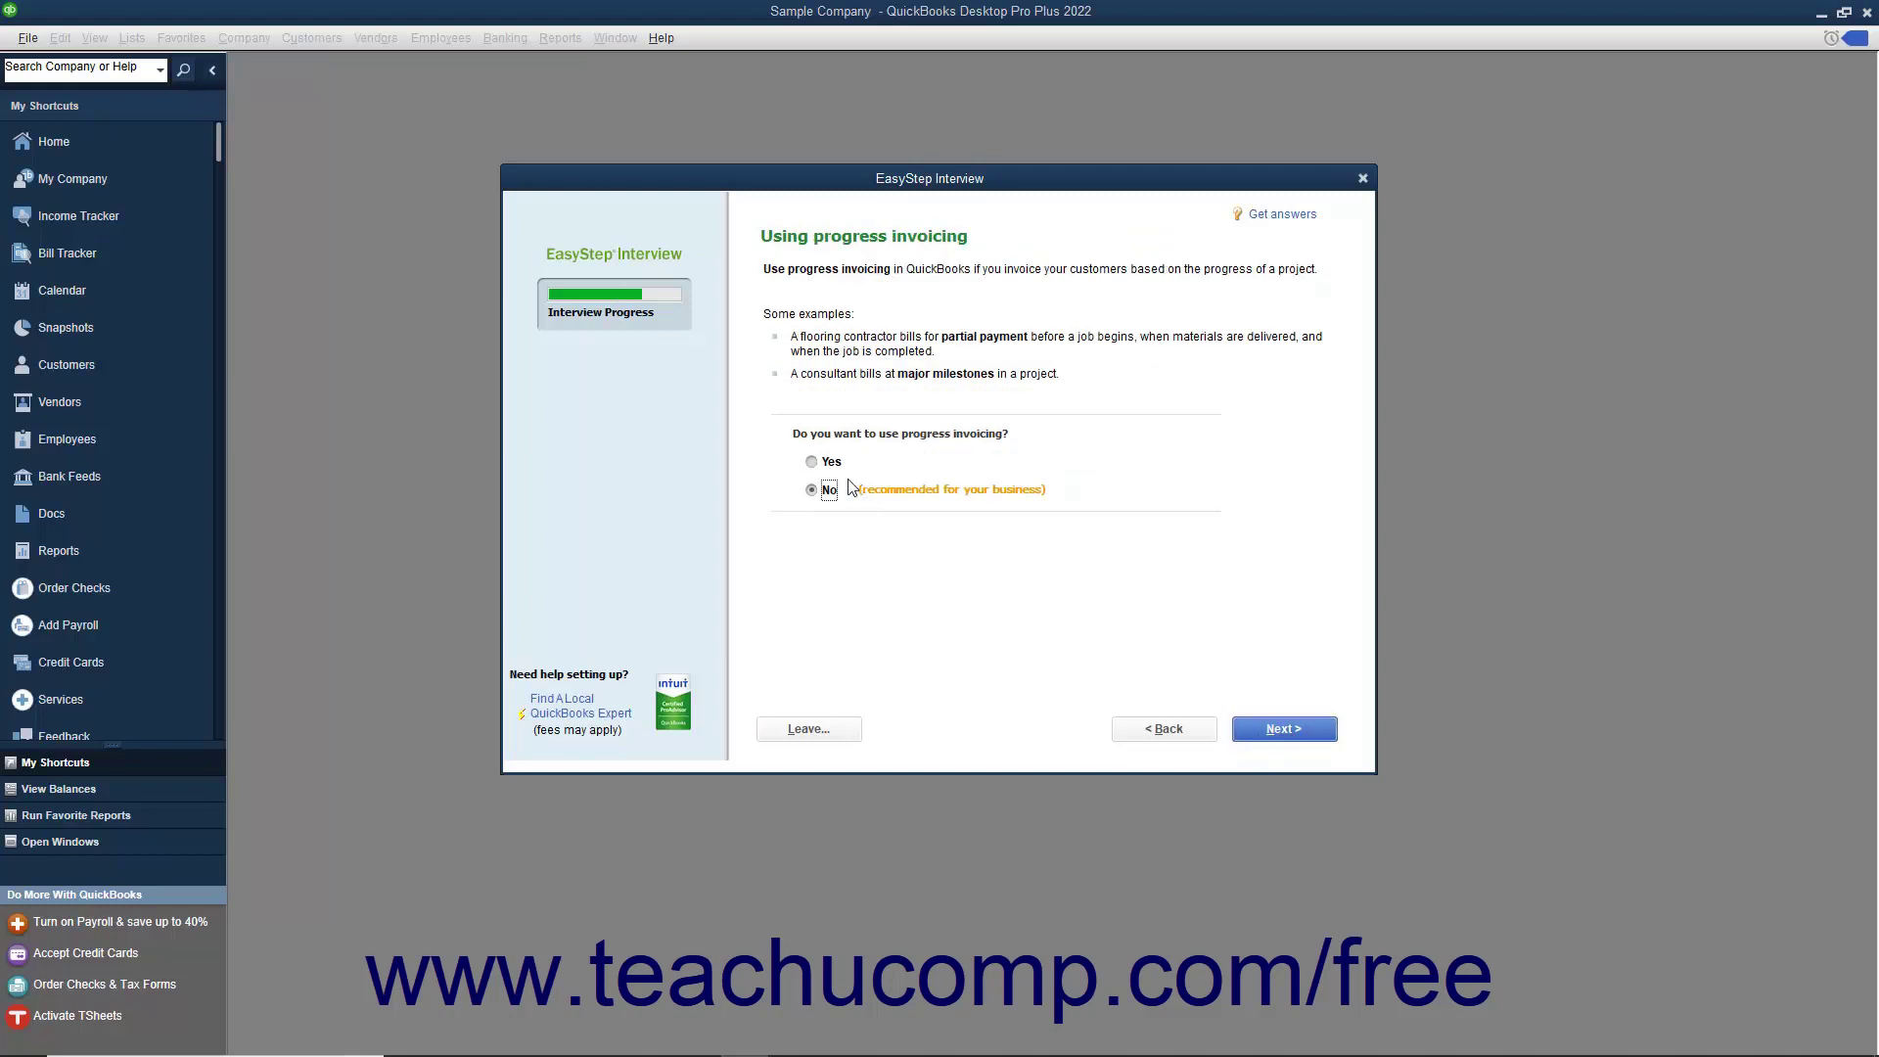
Leave progress invoicing off, keep tracking bills owed, and answer the inventory and time-tracking questions.
left_click(830, 462)
left_click(1249, 737)
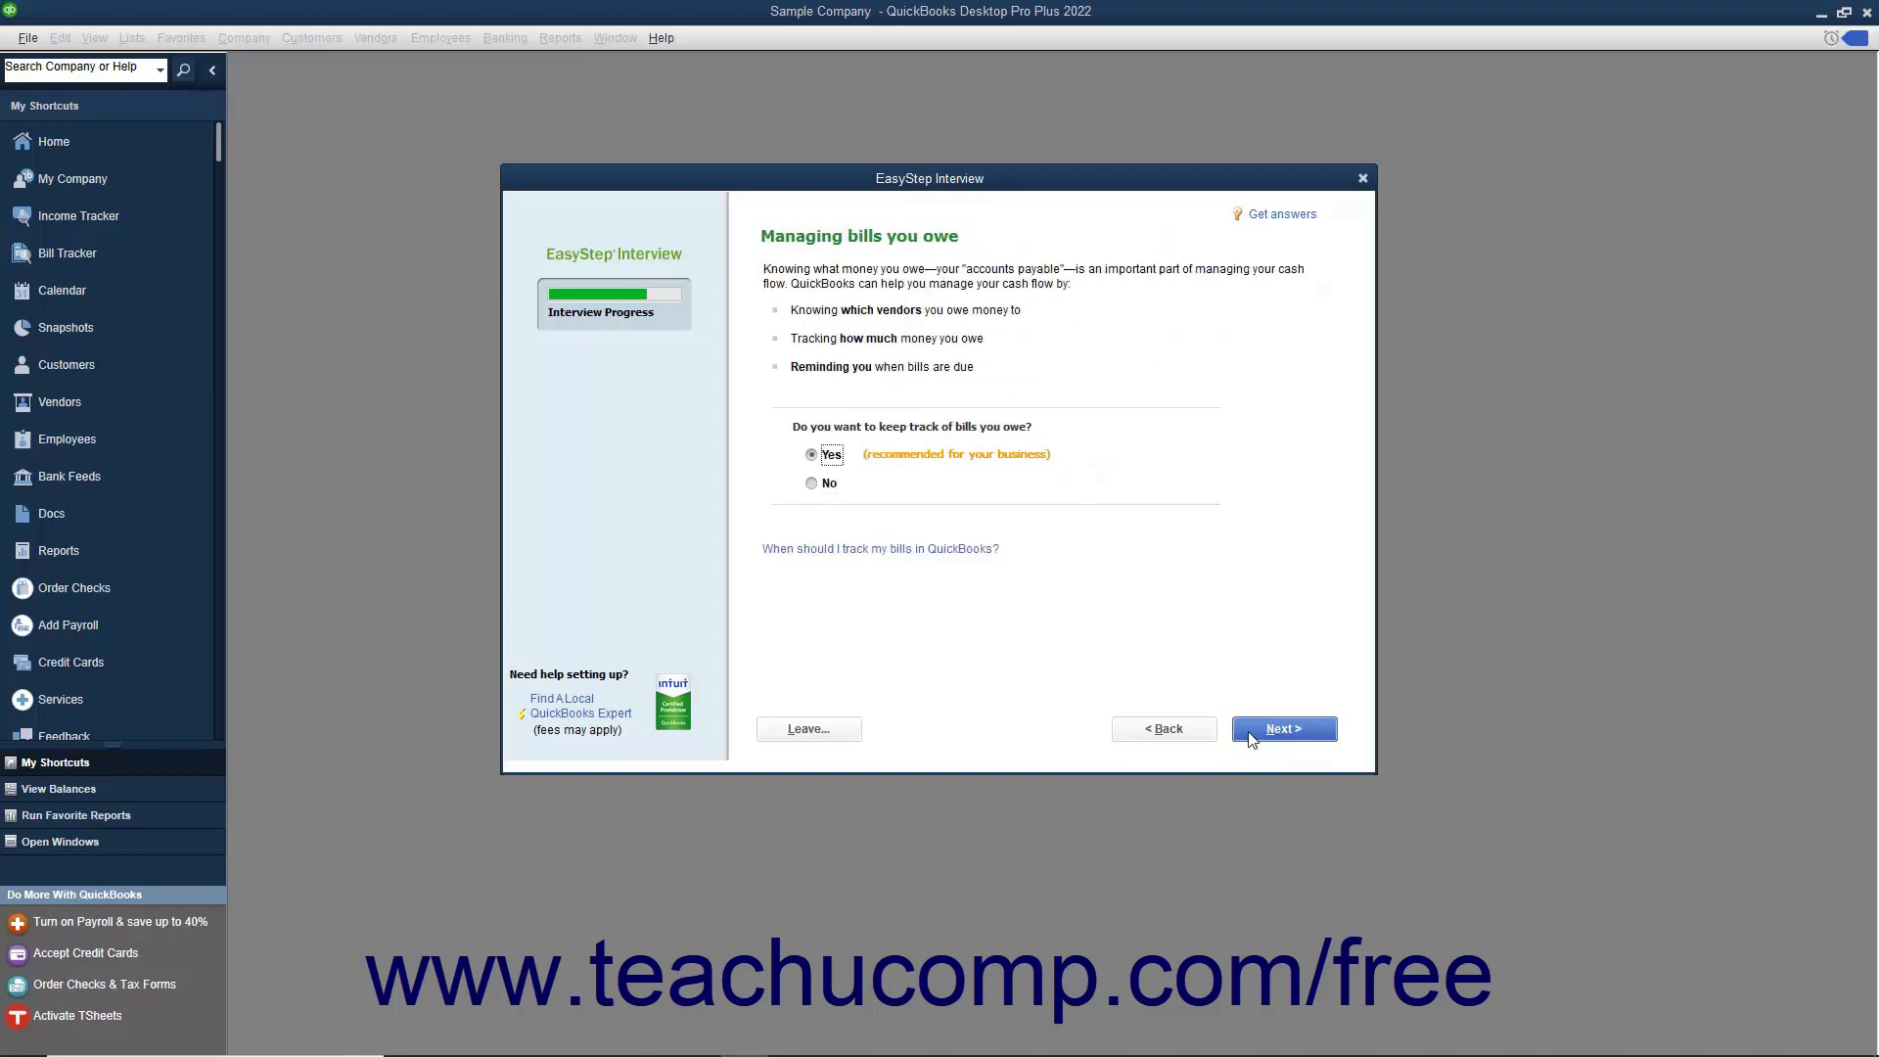
left_click(1249, 737)
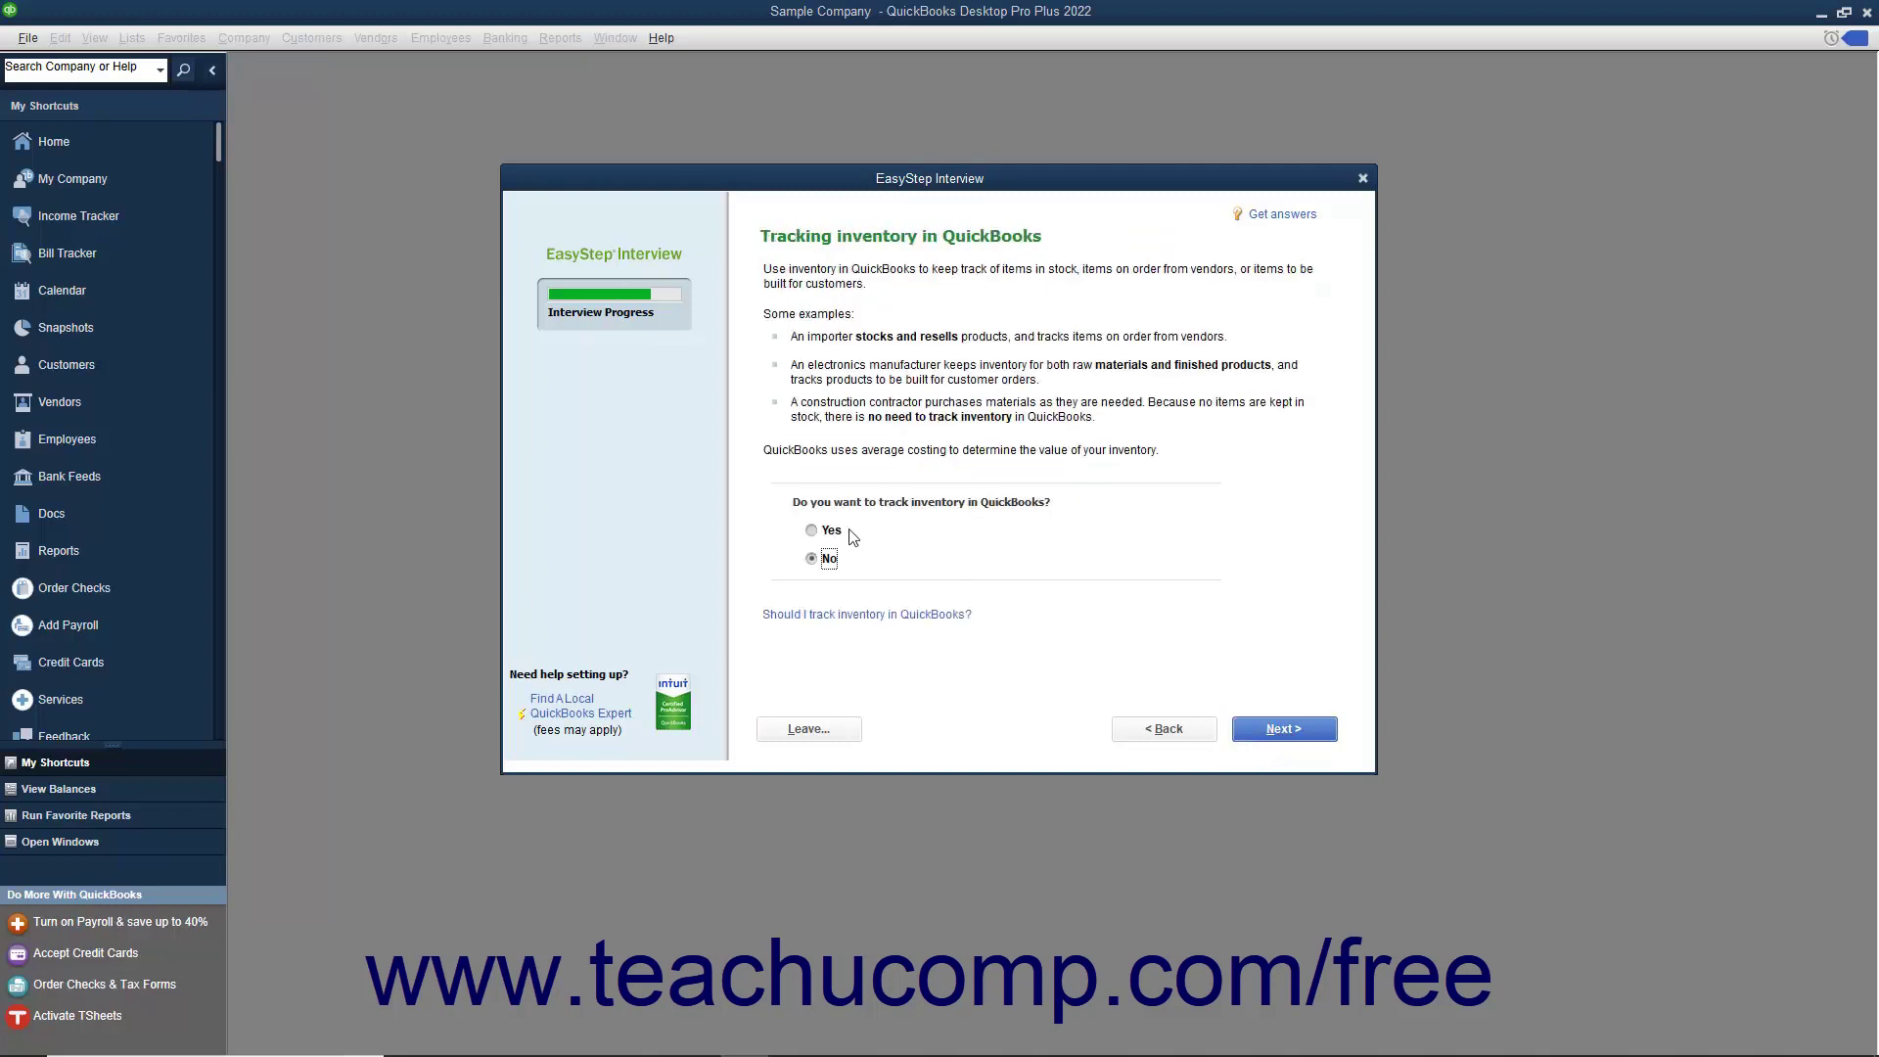
left_click(829, 529)
left_click(1249, 734)
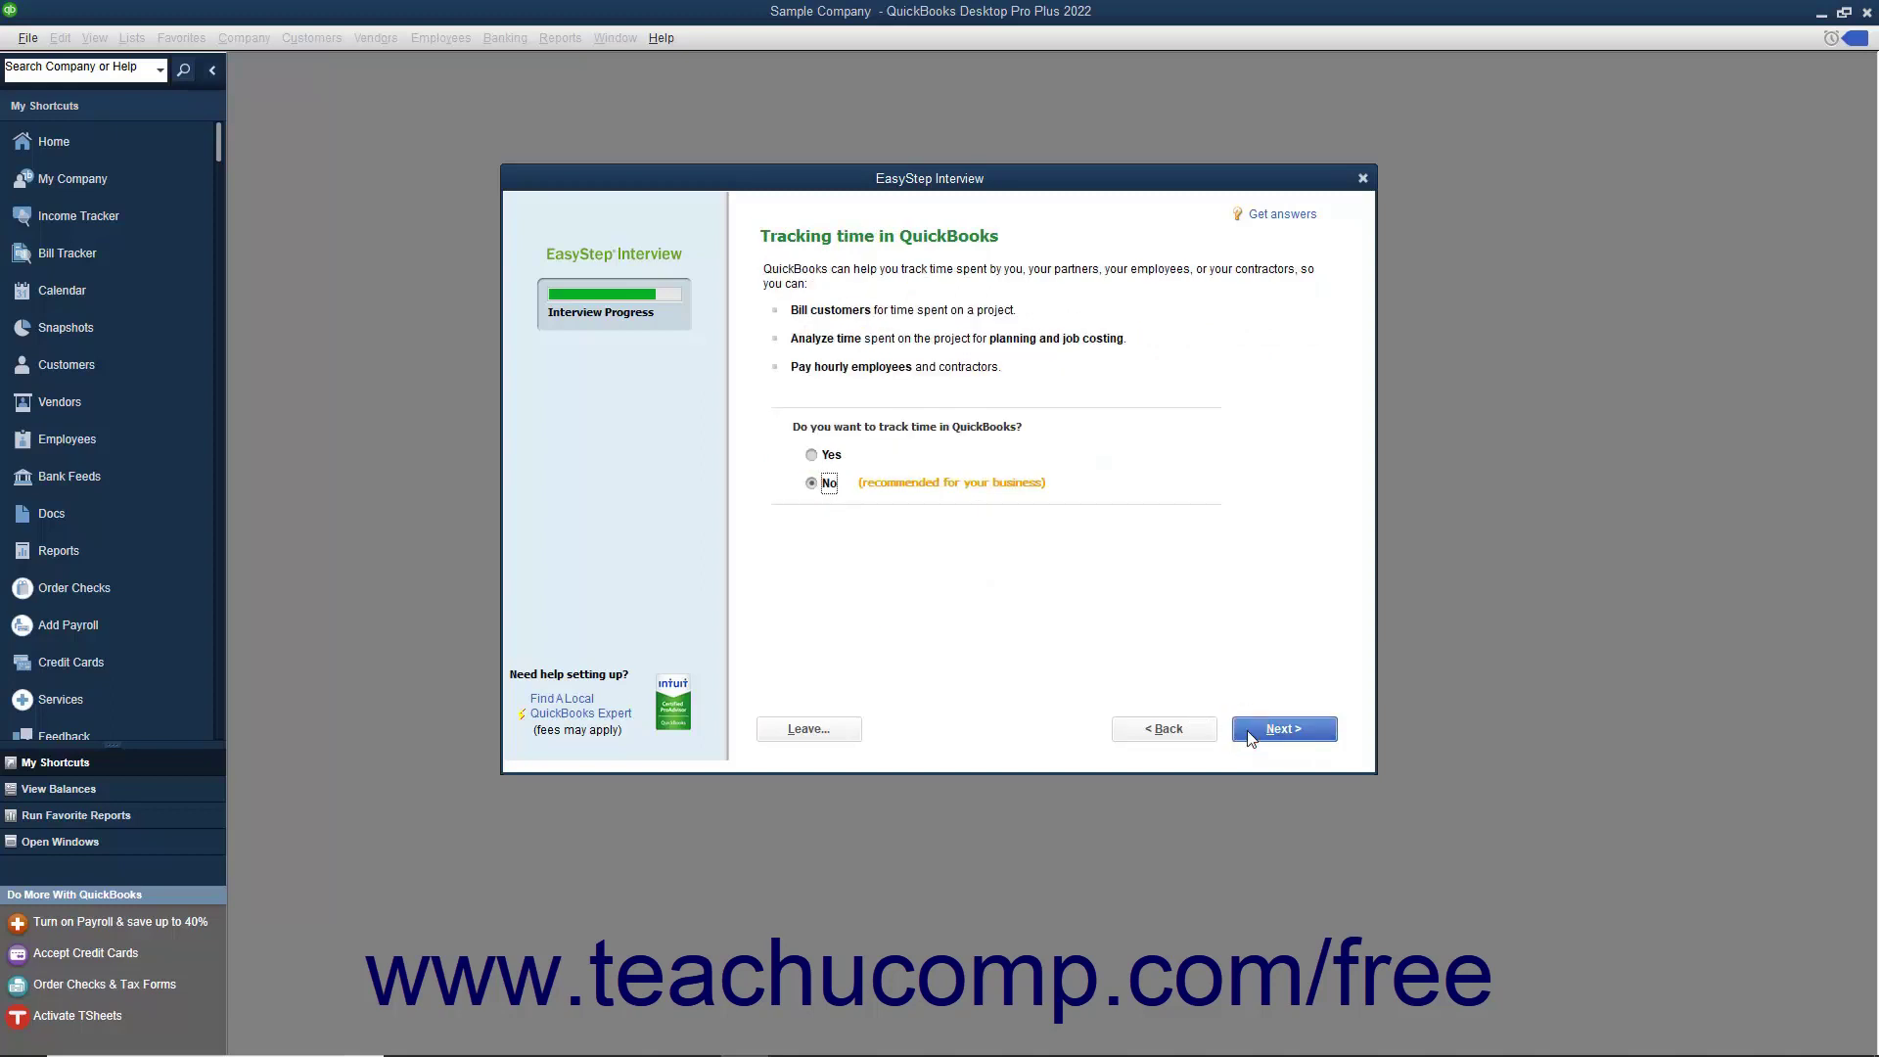
left_click(827, 454)
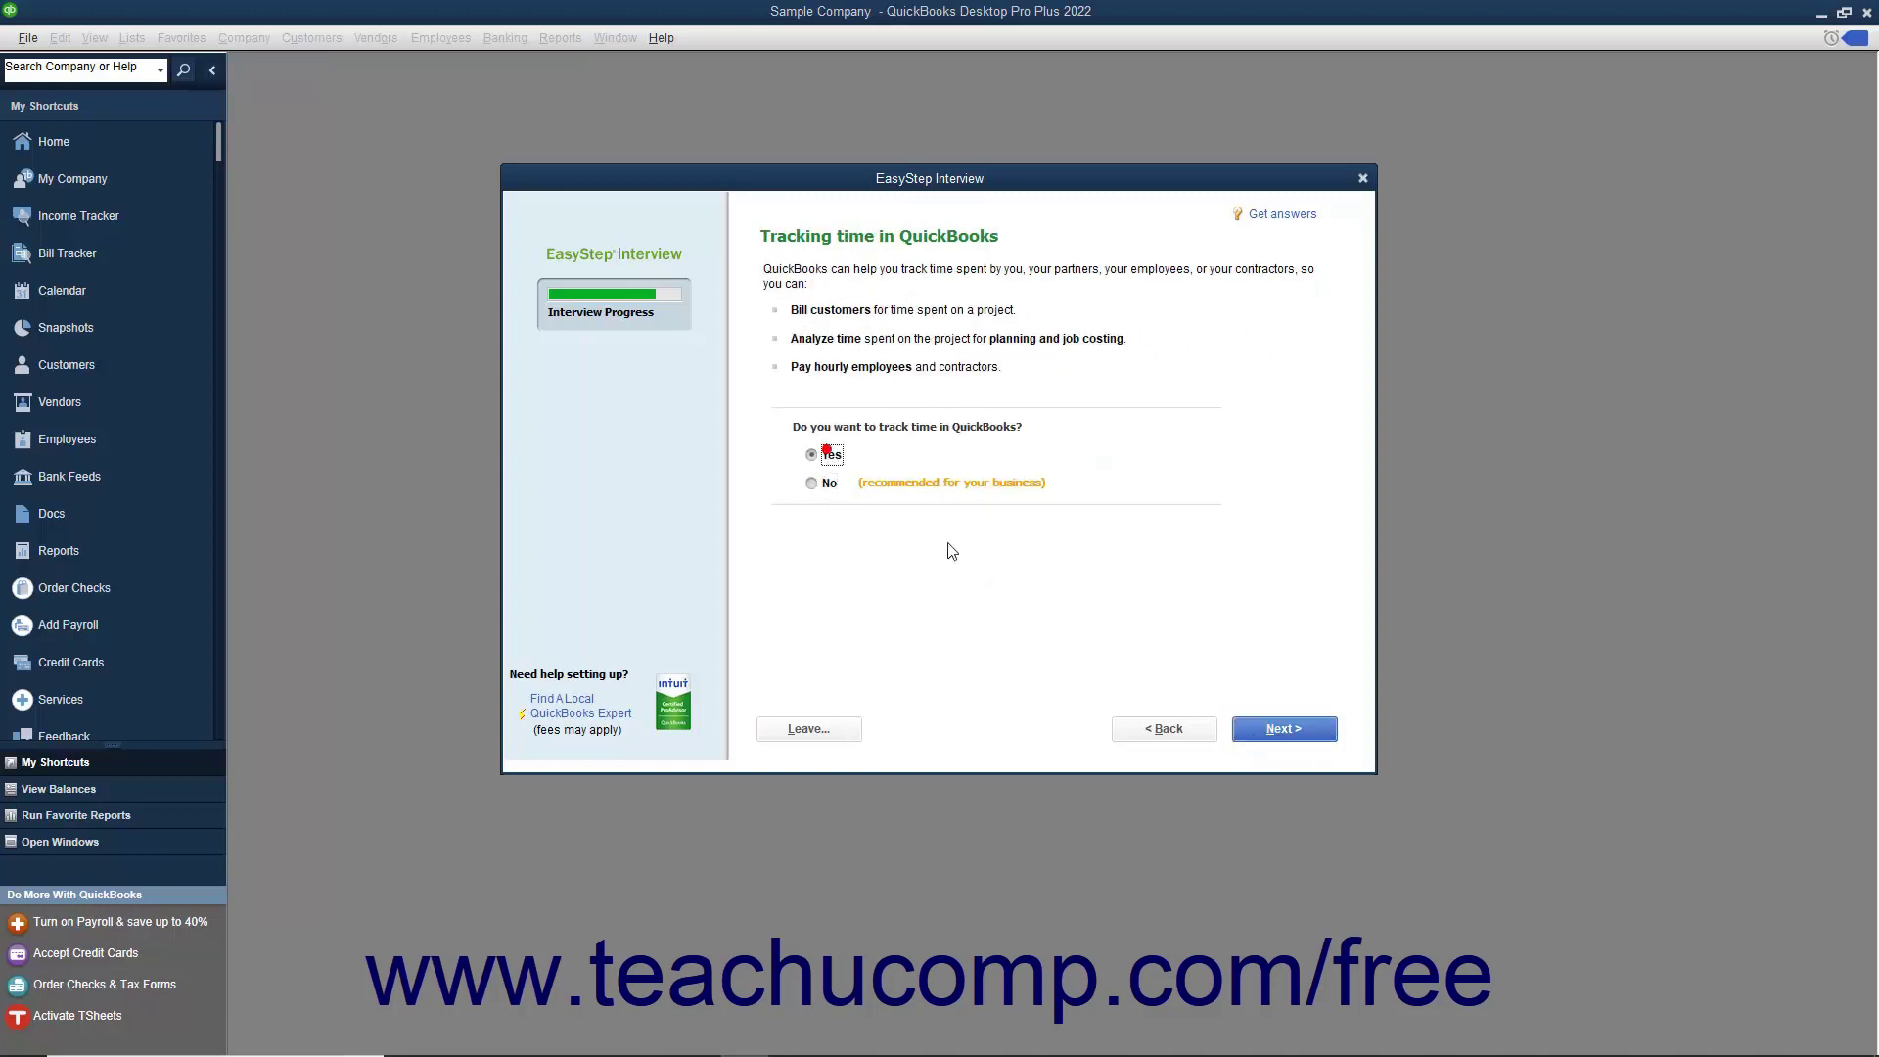
left_click(1234, 724)
Indicate W-2 employees and 1099 contractors, keep the 01/01/2019 start date, and accept recommended accounts.
left_click(779, 272)
left_click(800, 301)
left_click(800, 331)
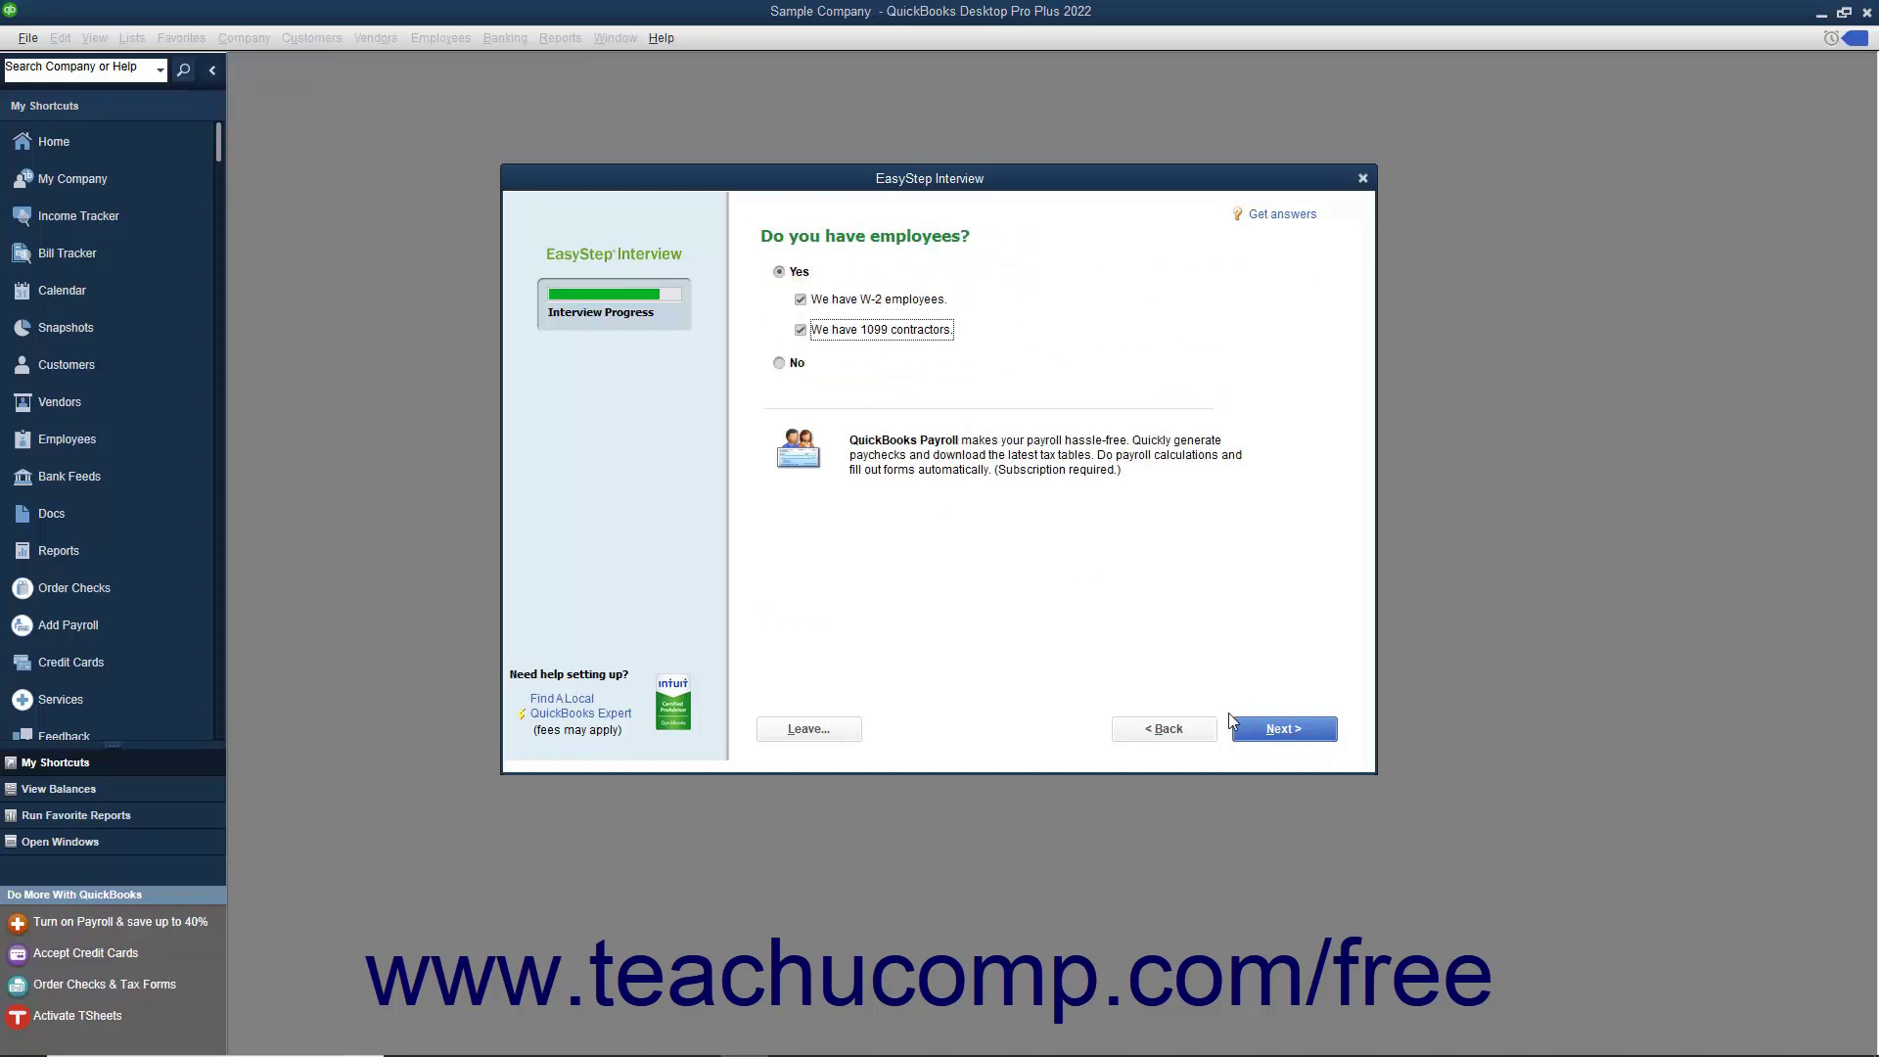
left_click(1250, 734)
left_click(1250, 732)
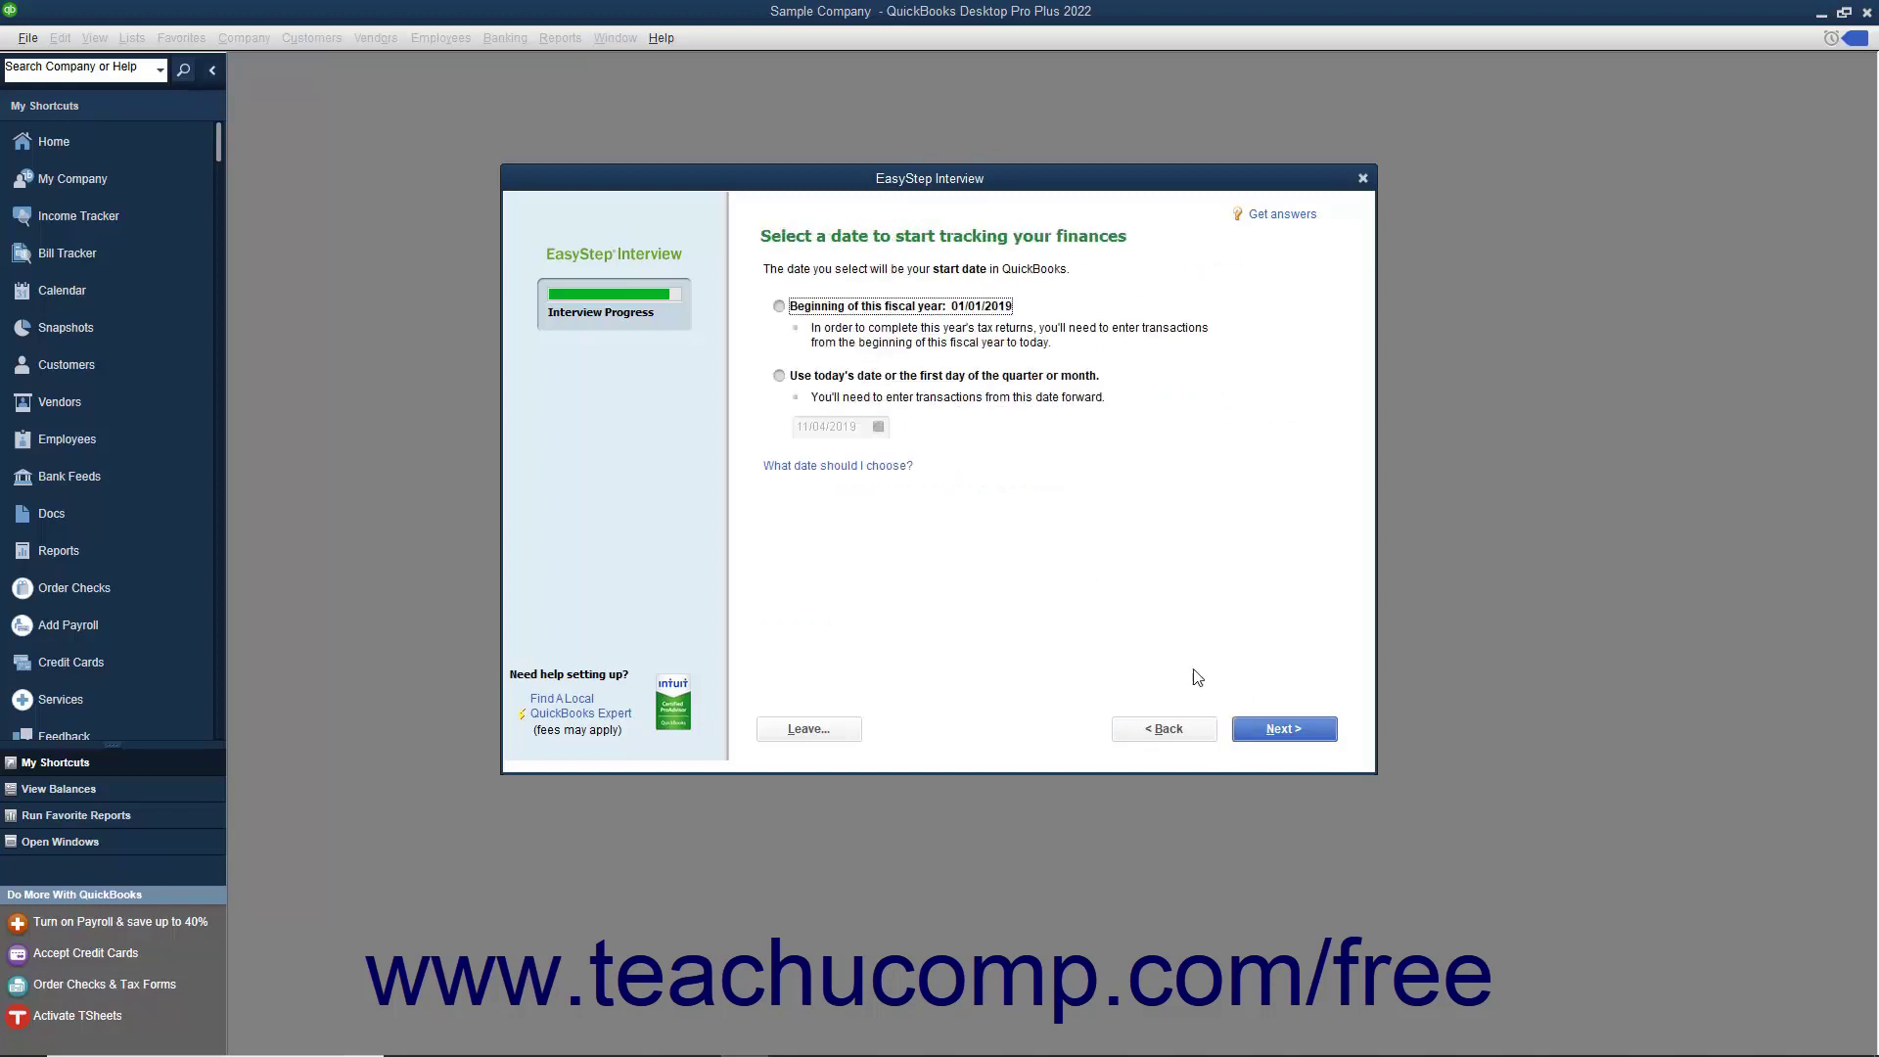
left_click(1268, 732)
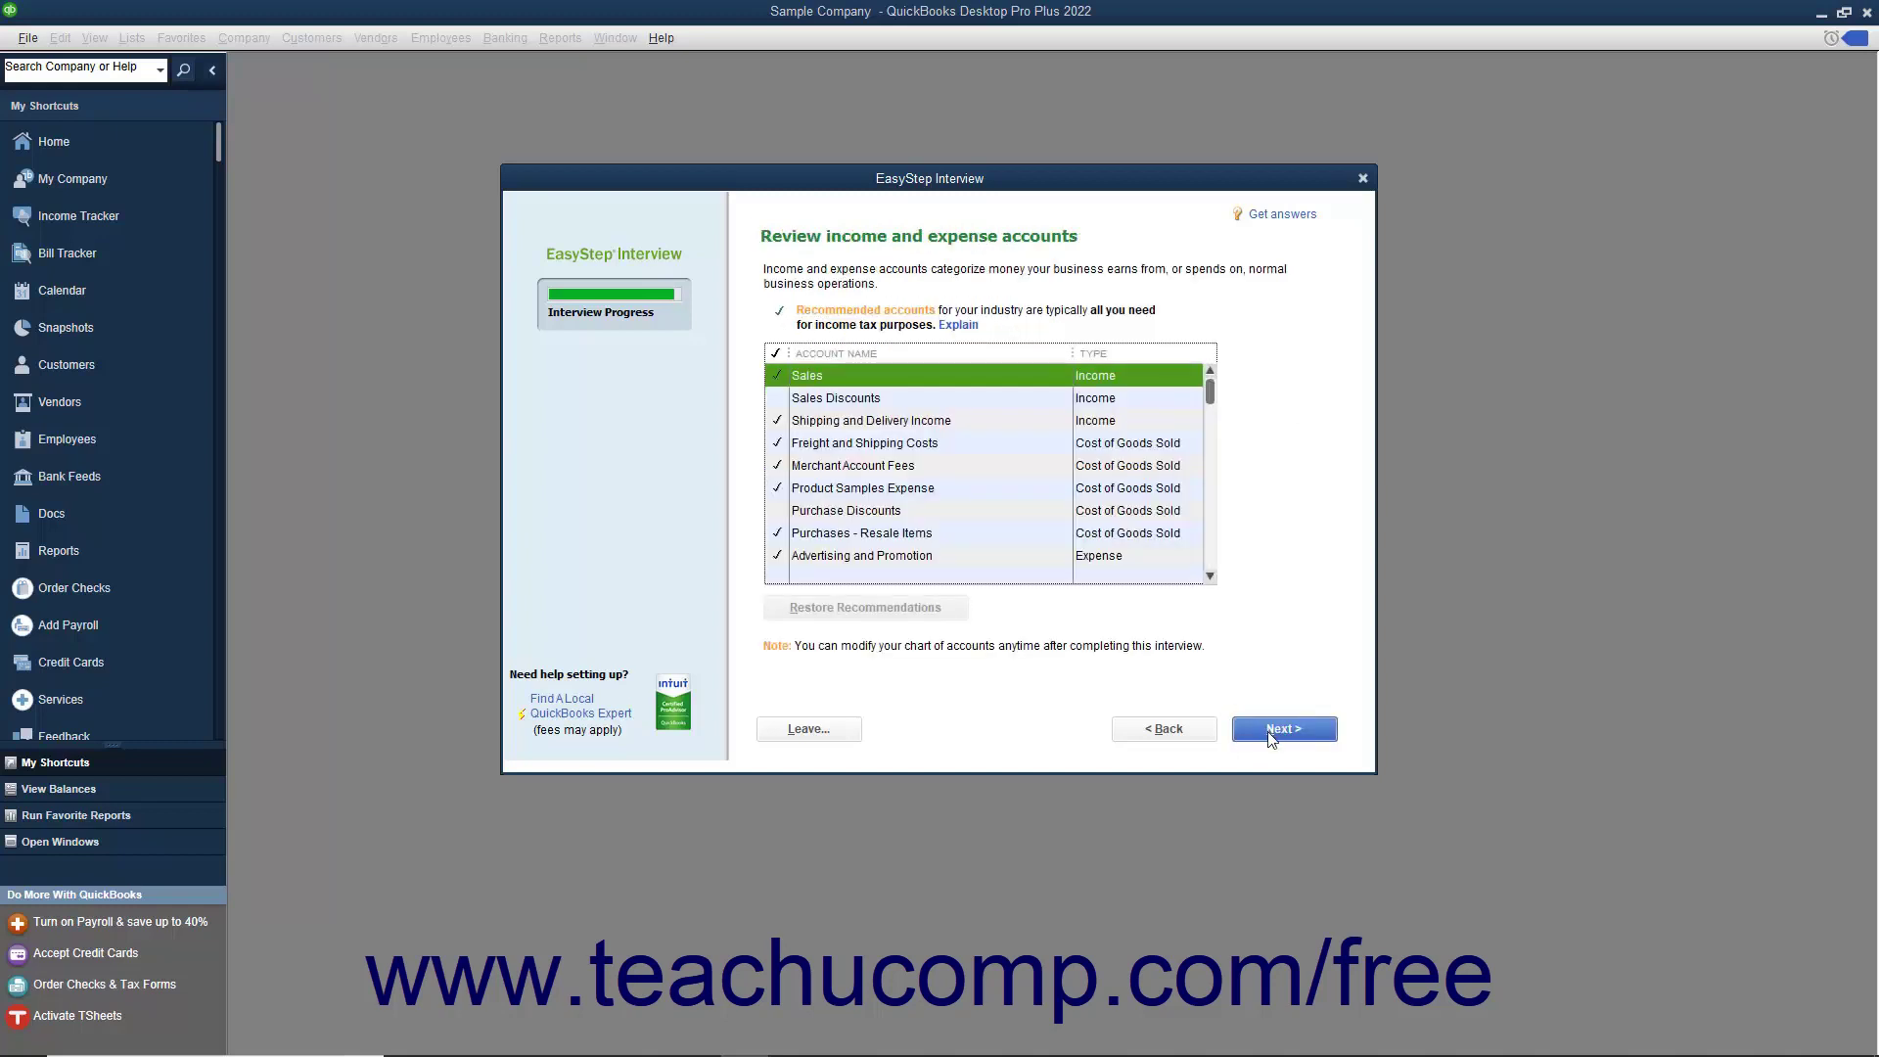
left_click(1270, 738)
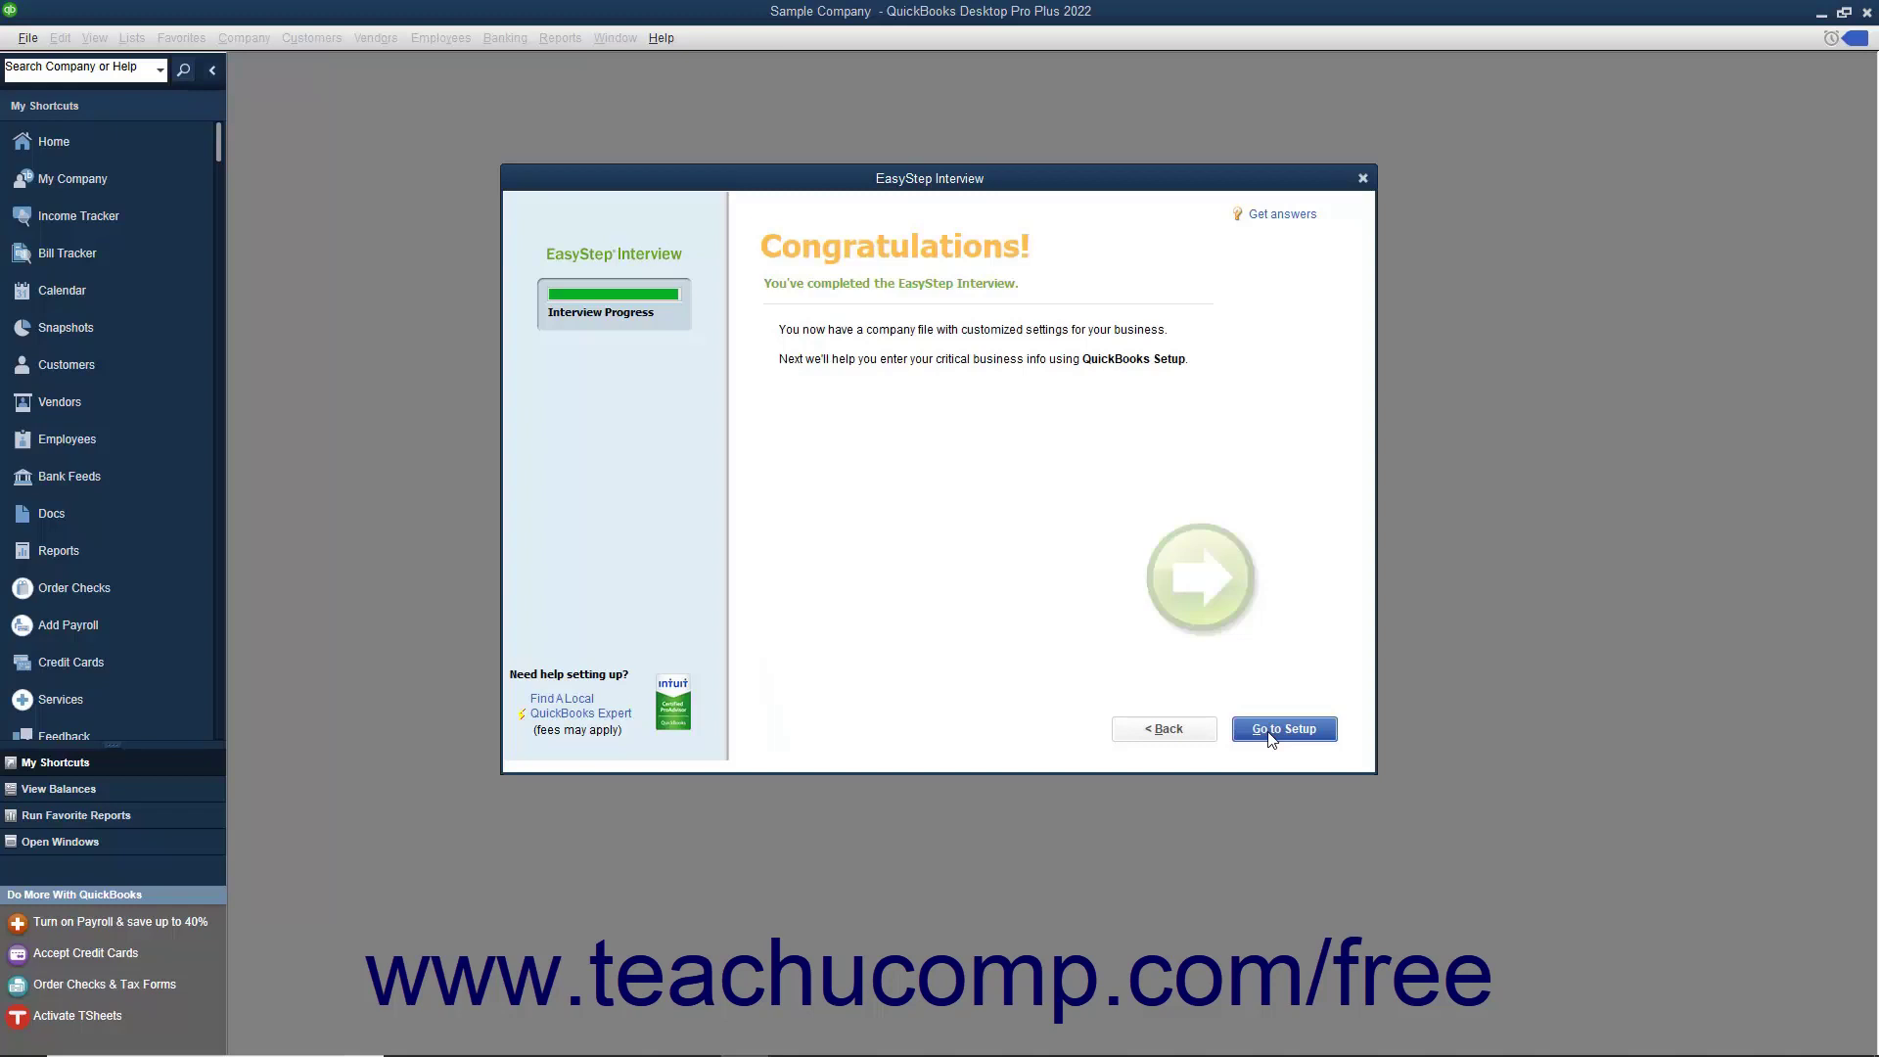
Go from the Congratulations page to QuickBooks Desktop Setup.
left_click(1267, 731)
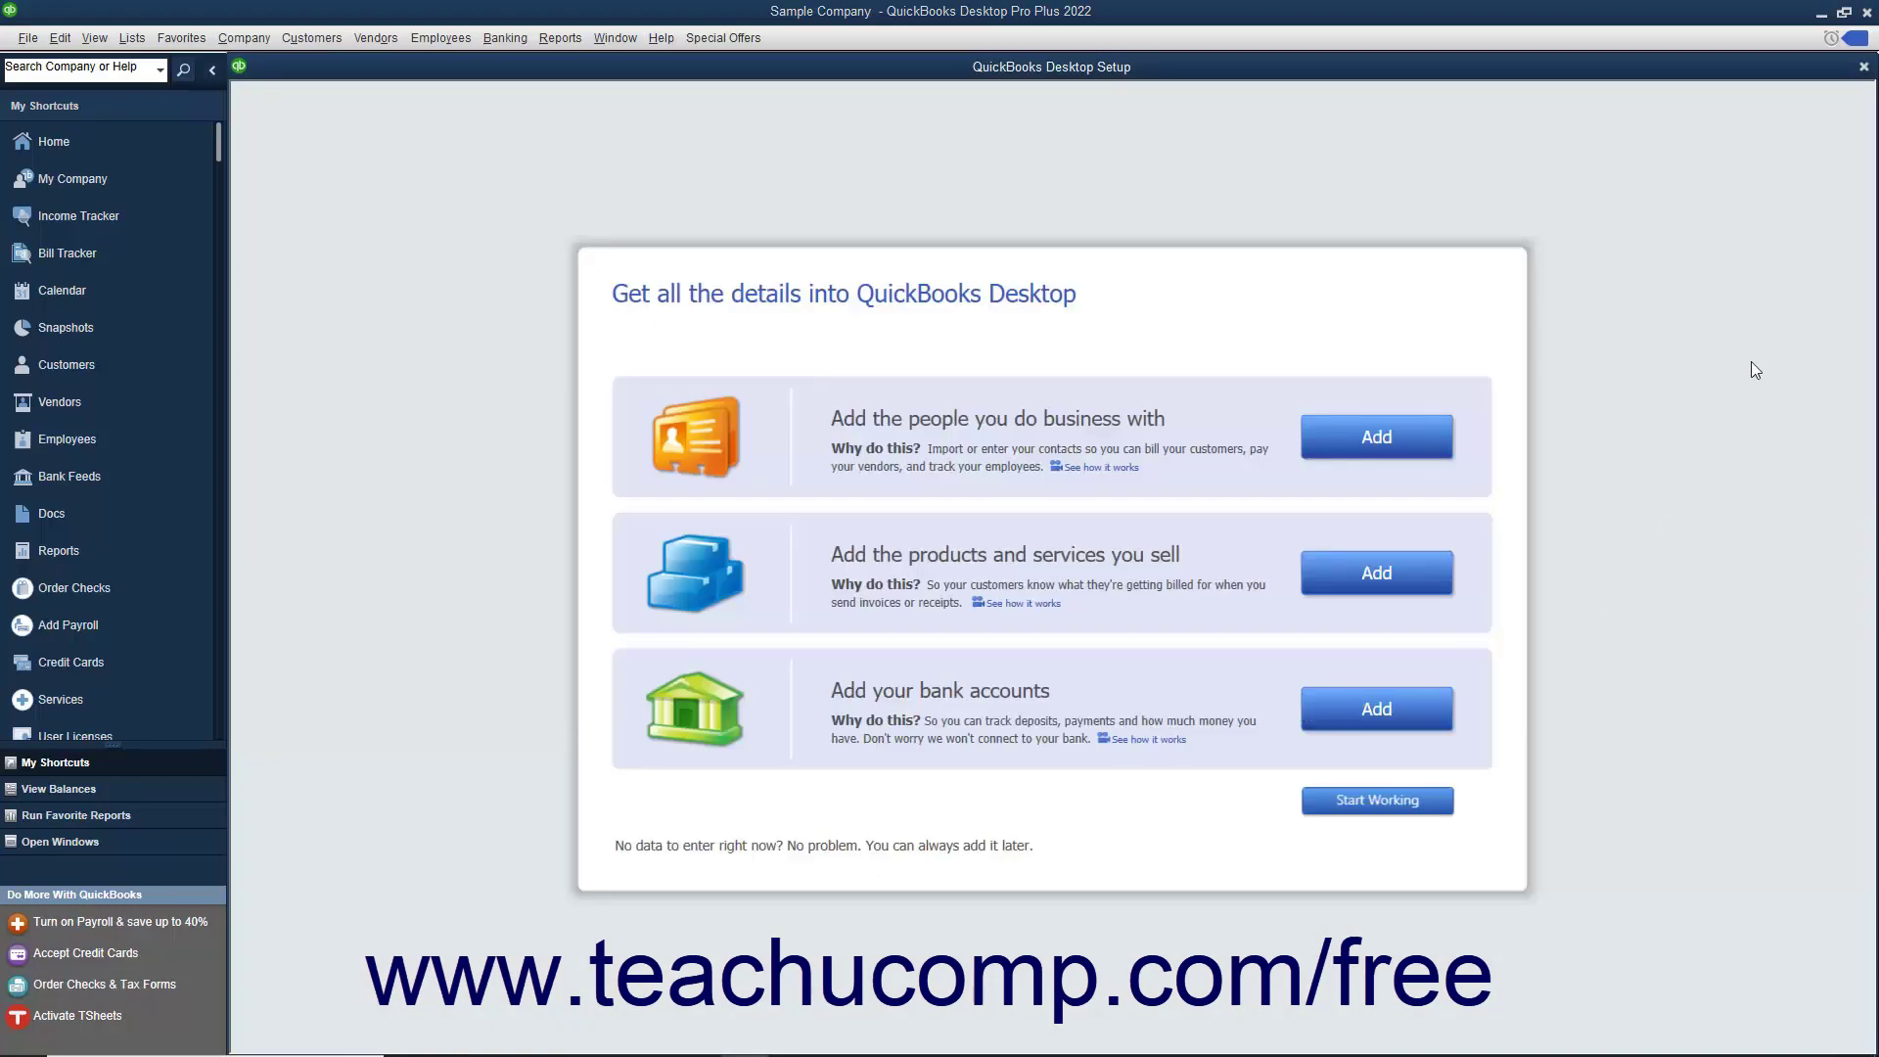
Close the QuickBooks Desktop Setup window to reveal the Sample Company Home page.
left_click(1863, 66)
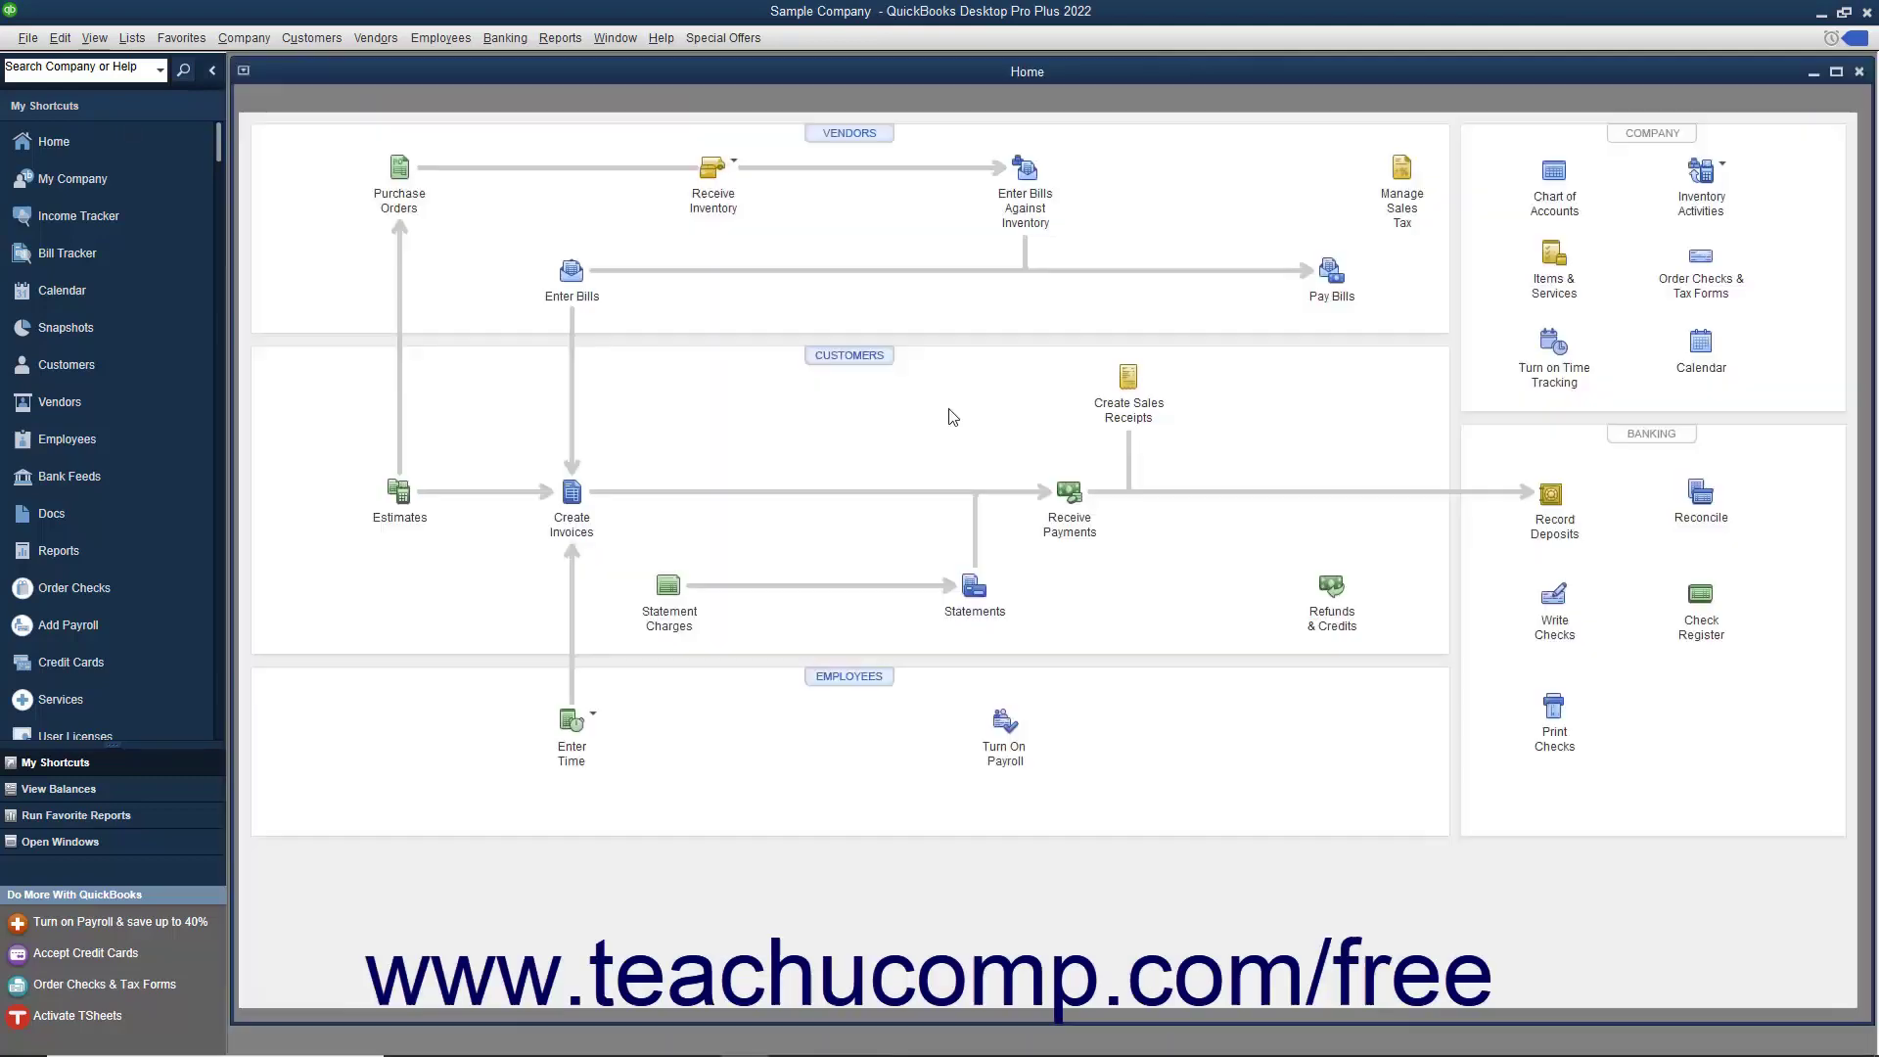